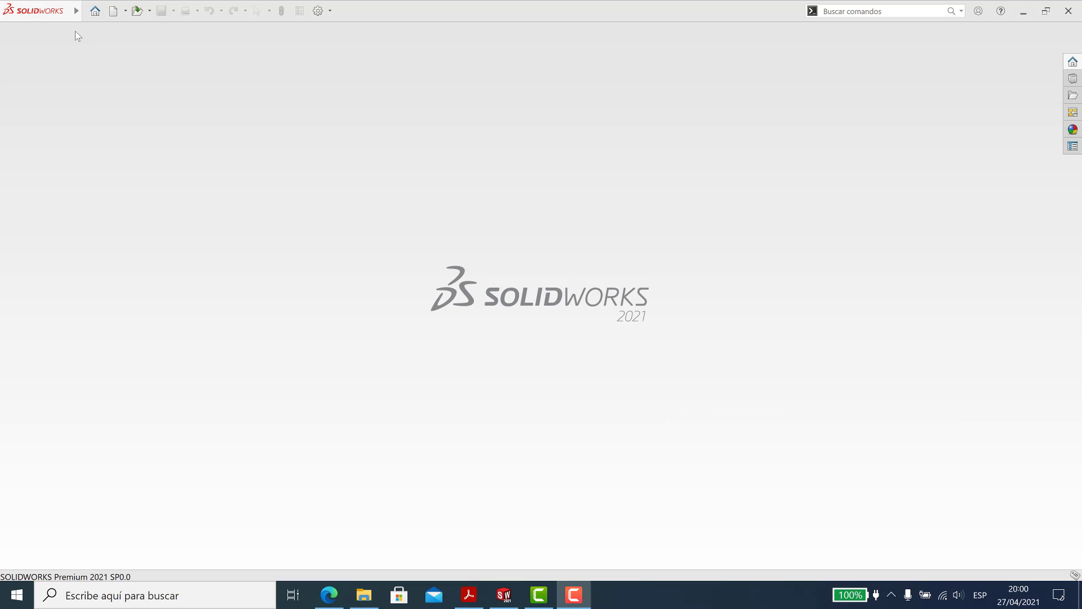
# Create a new assembly and choose Tapa.SLDPRT as its first component.
pyautogui.click(95, 11)
pyautogui.click(104, 28)
pyautogui.click(321, 165)
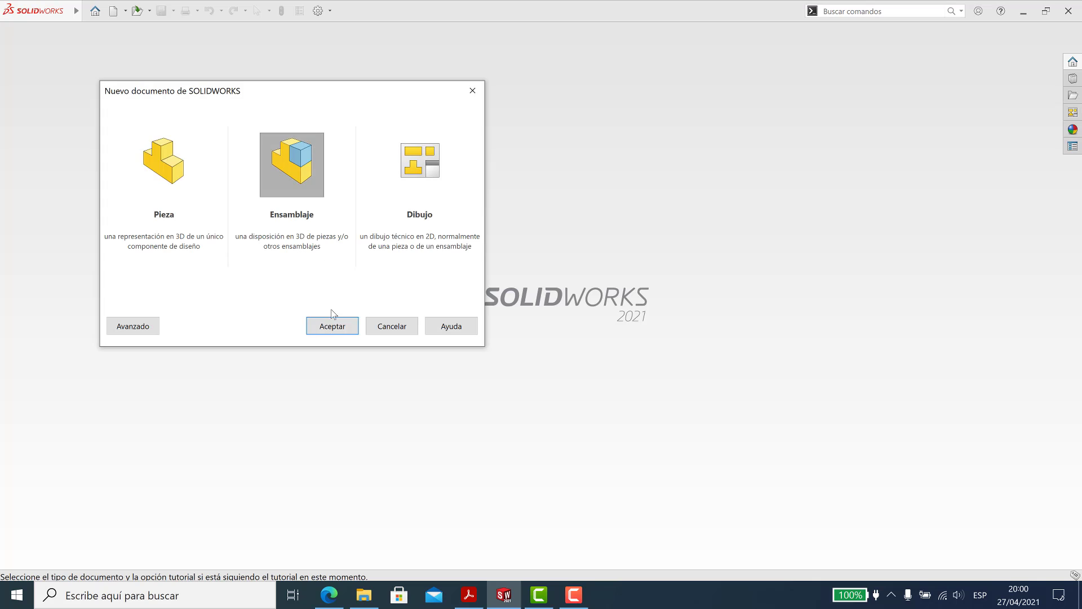
pyautogui.click(338, 332)
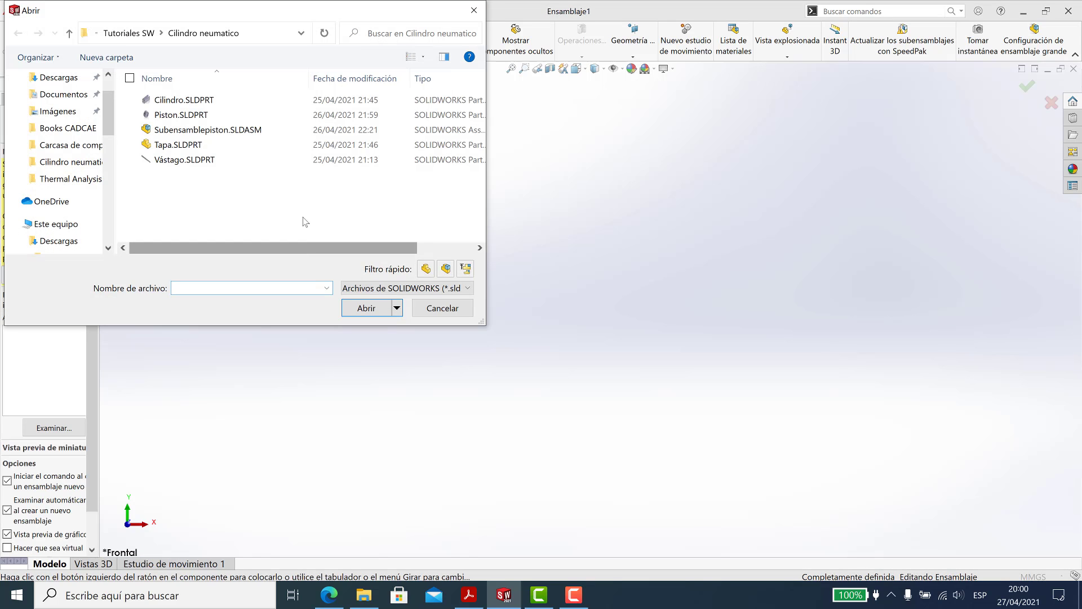
pyautogui.click(214, 144)
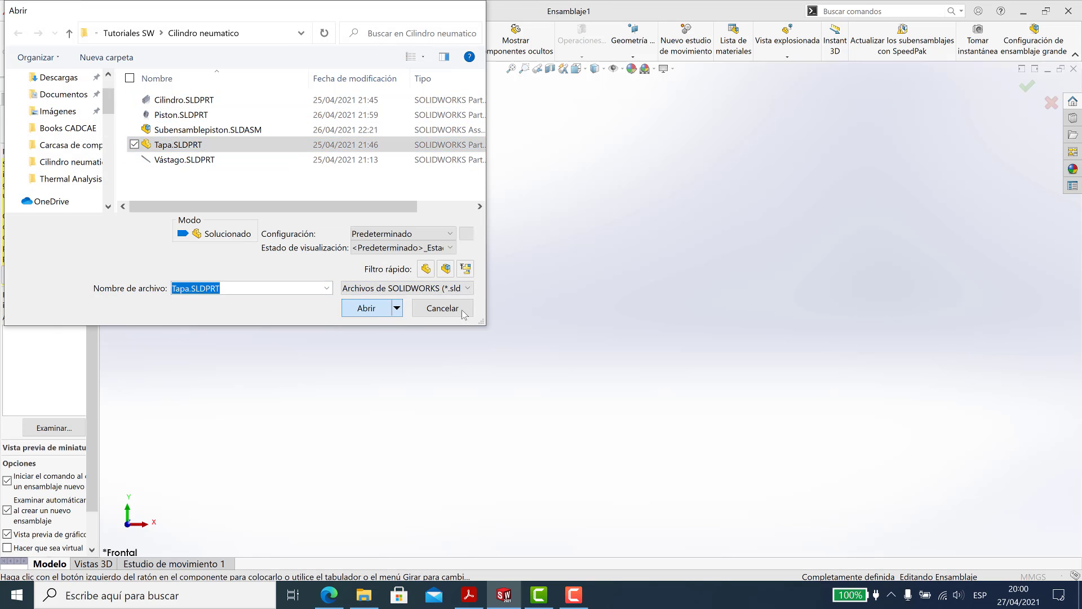
pyautogui.press('Return')
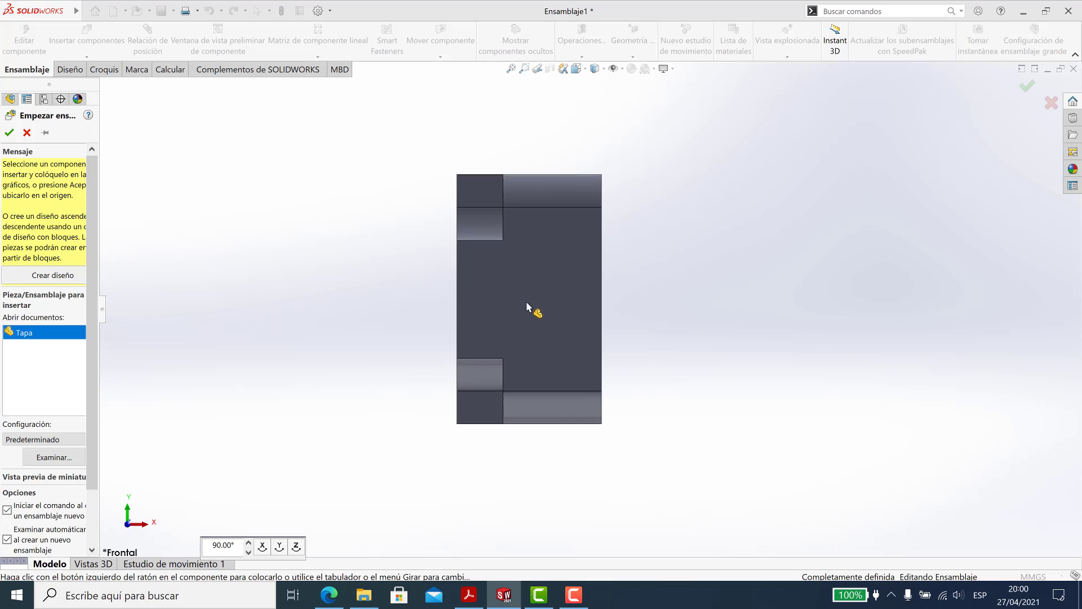
# Place Tapa in Ensamblaje1 and orbit to an angled 3-D view.
pyautogui.click(526, 305)
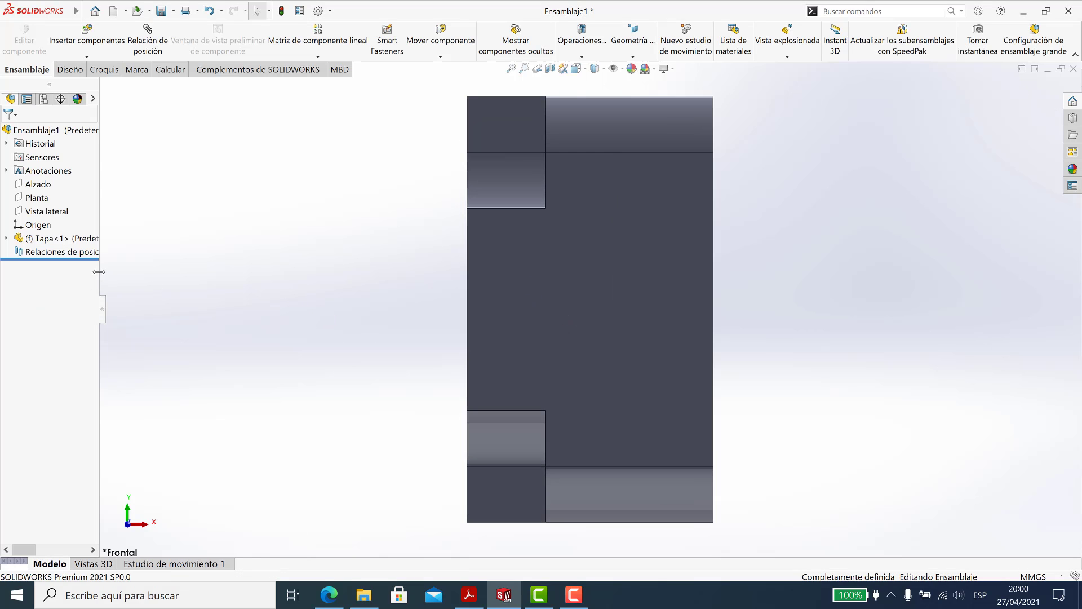
pyautogui.moveTo(98, 271); pyautogui.dragTo(196, 272)
pyautogui.scroll(4, 639, 310)
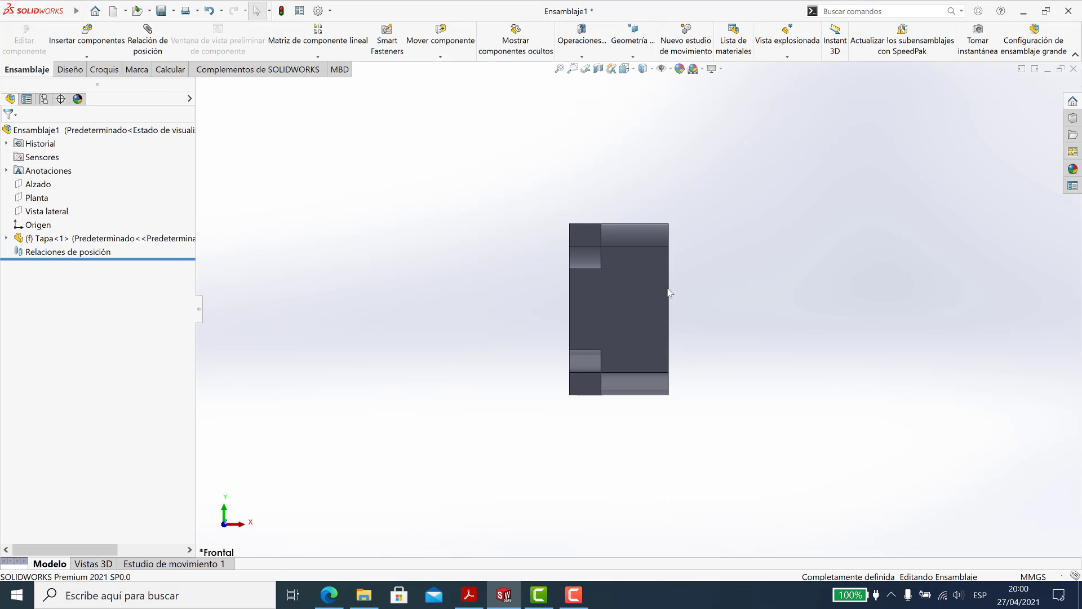
pyautogui.moveTo(668, 293); pyautogui.dragTo(507, 237, button='middle')
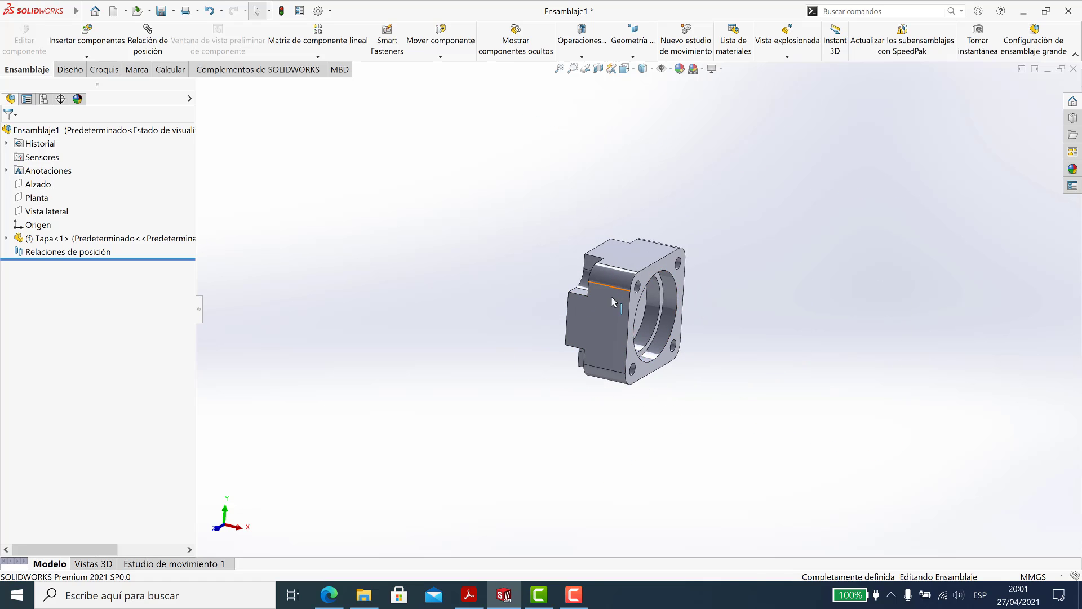
# Set Tapa to Flotar and drag it to the left.
pyautogui.click(611, 301)
pyautogui.rightClick(611, 301)
pyautogui.click(642, 410)
pyautogui.moveTo(627, 325)
pyautogui.mouseDown()
pyautogui.moveTo(589, 326)
pyautogui.moveTo(666, 298)
pyautogui.mouseUp()
# Add a coincident mate between the assembly origin and Tapa's origin.
pyautogui.click(379, 216)
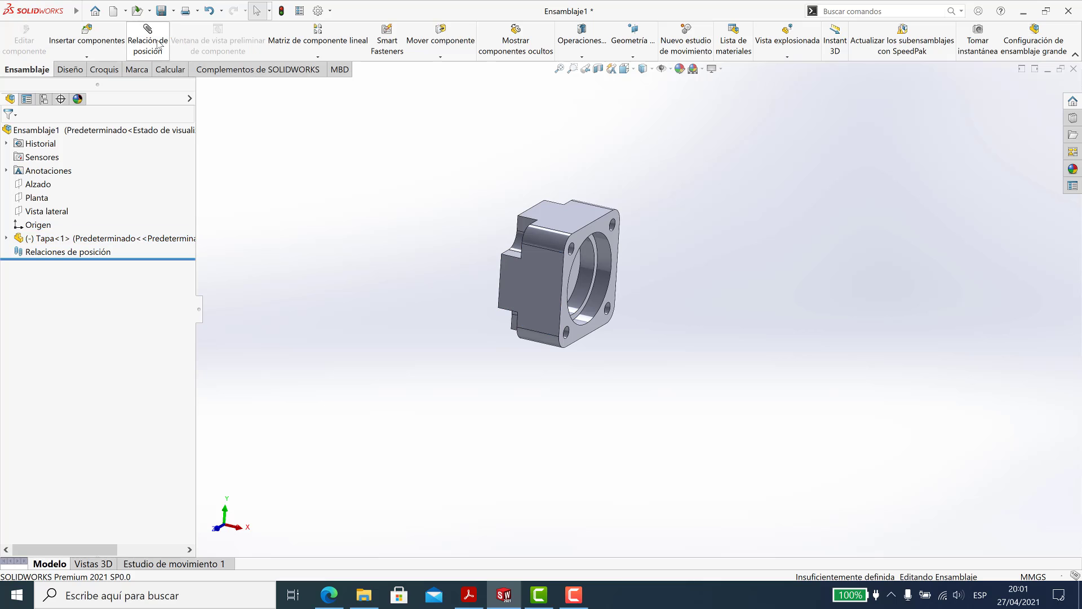
pyautogui.click(202, 86)
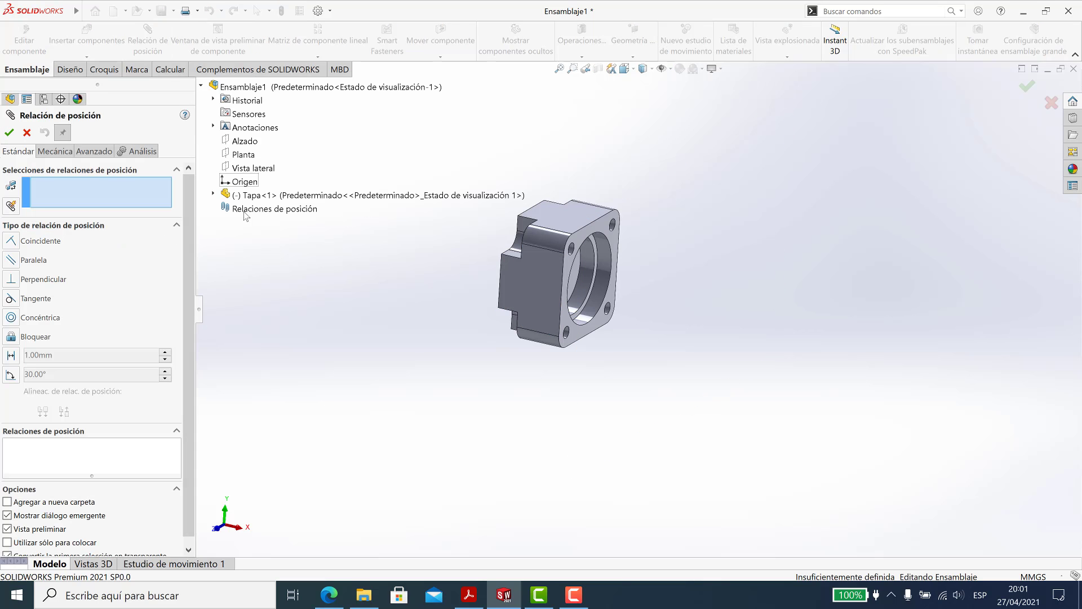
pyautogui.click(236, 182)
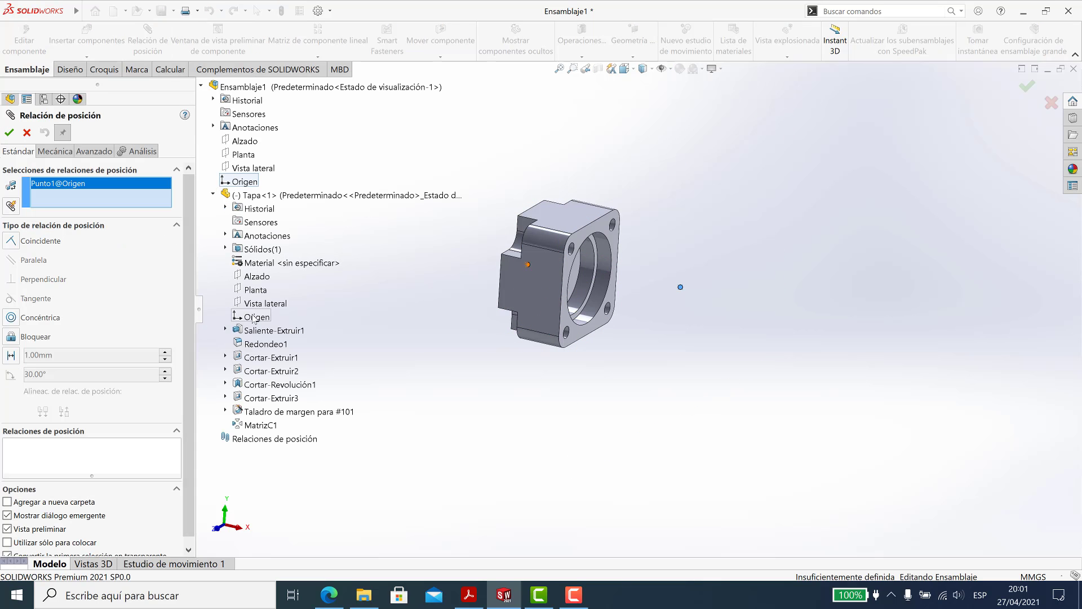
pyautogui.click(252, 320)
pyautogui.click(243, 332)
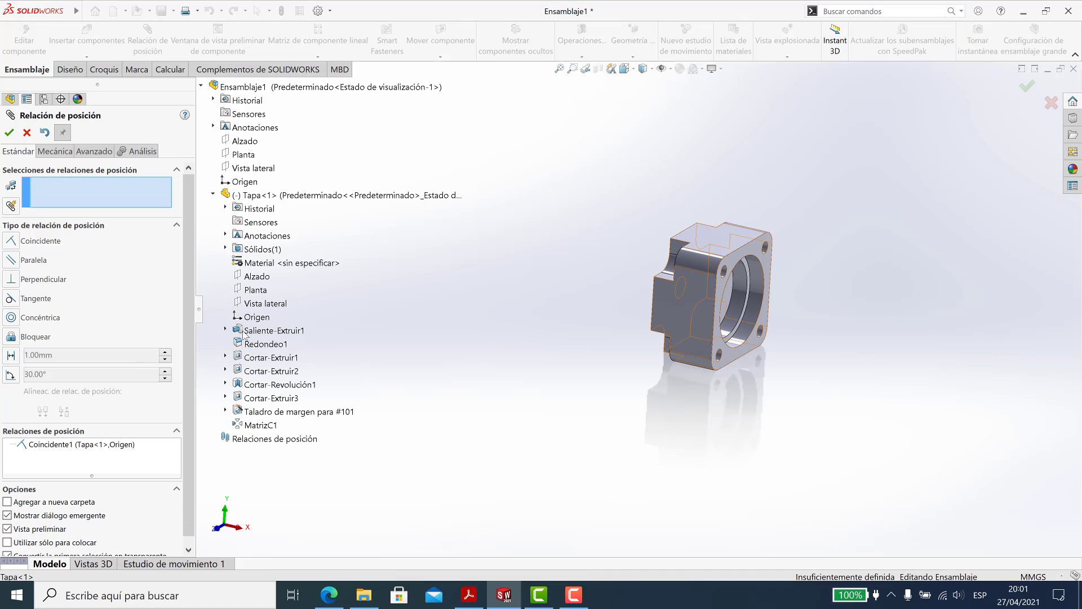
pyautogui.click(27, 134)
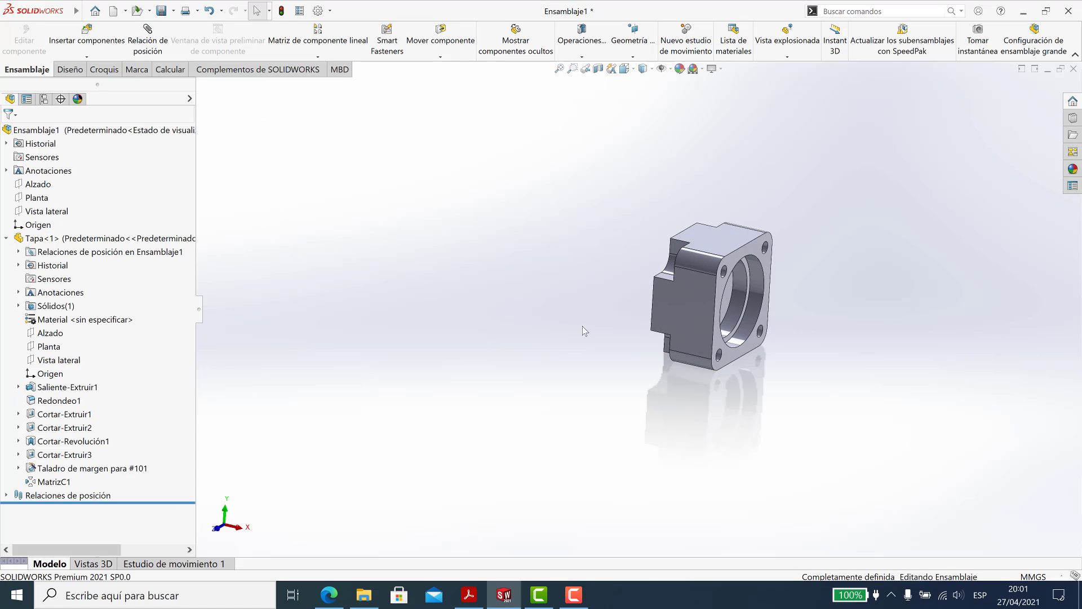
# Collapse Tapa's feature list, reorient the view, and inspect the Alzado plane.
pyautogui.click(7, 237)
pyautogui.scroll(-3, 814, 309)
pyautogui.moveTo(747, 292)
pyautogui.mouseDown(button='middle')
pyautogui.moveTo(733, 262)
pyautogui.moveTo(741, 299)
pyautogui.mouseUp(button='middle')
pyautogui.scroll(3, 741, 299)
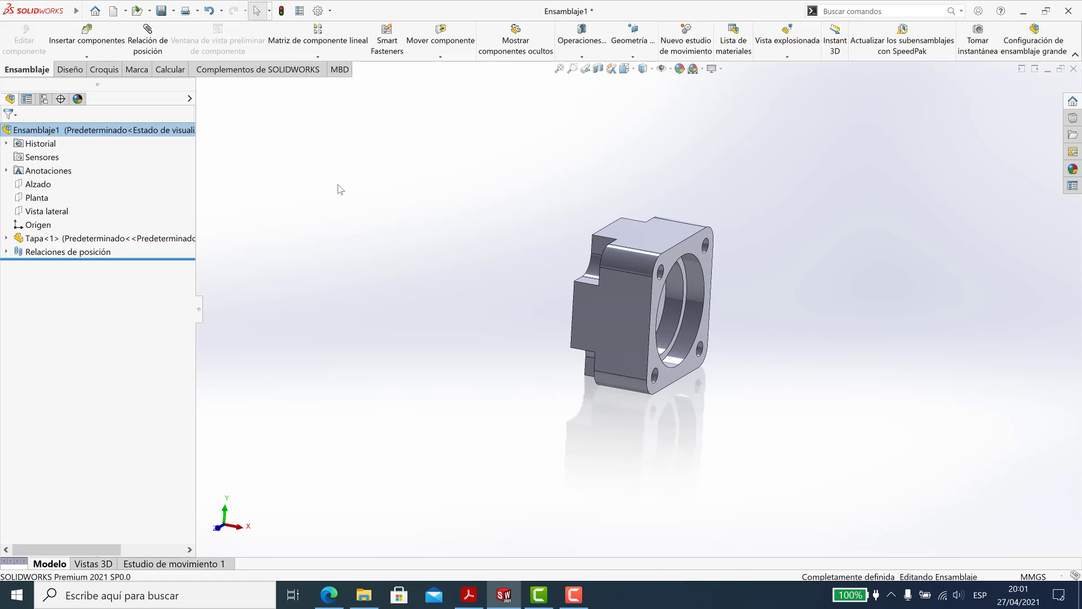
pyautogui.click(43, 187)
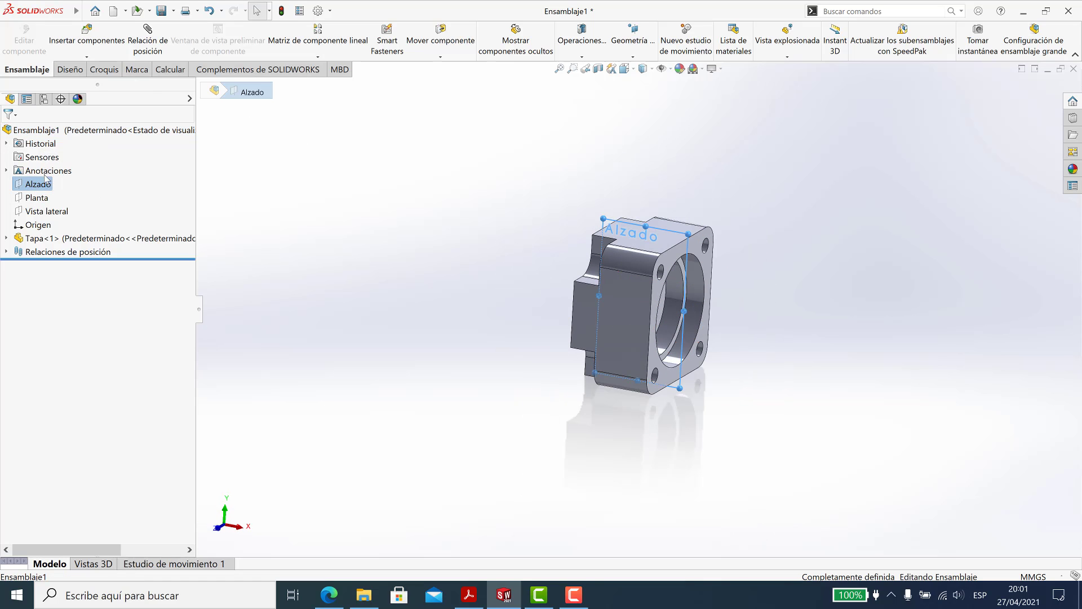
pyautogui.click(67, 72)
pyautogui.click(35, 70)
pyautogui.click(379, 279)
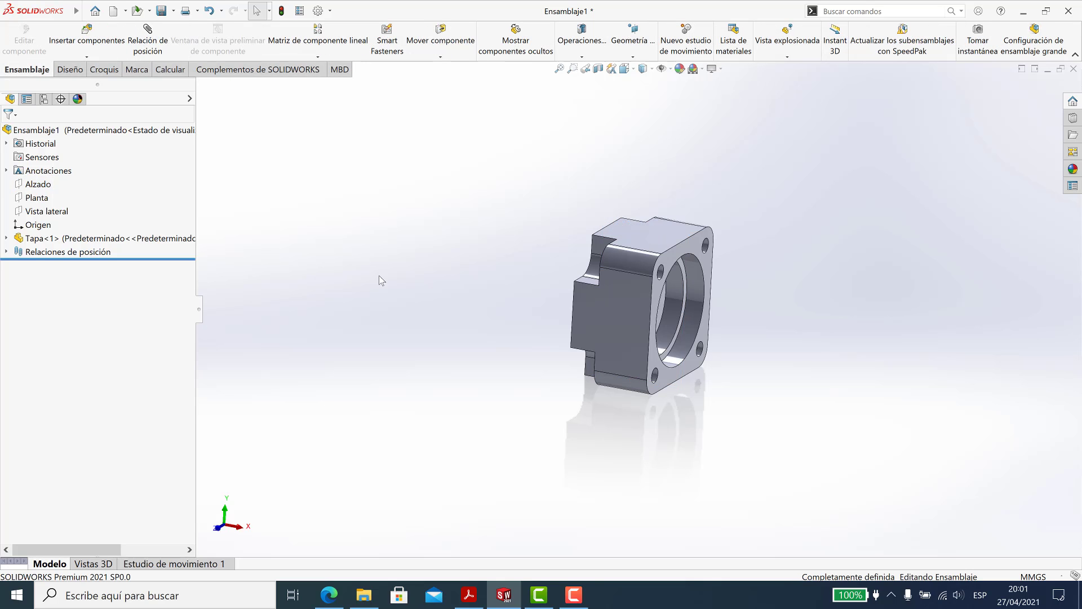
# Show Tapa's Croquis4 sketch under Cortar-Revolución1 on the model.
pyautogui.rightClick(67, 239)
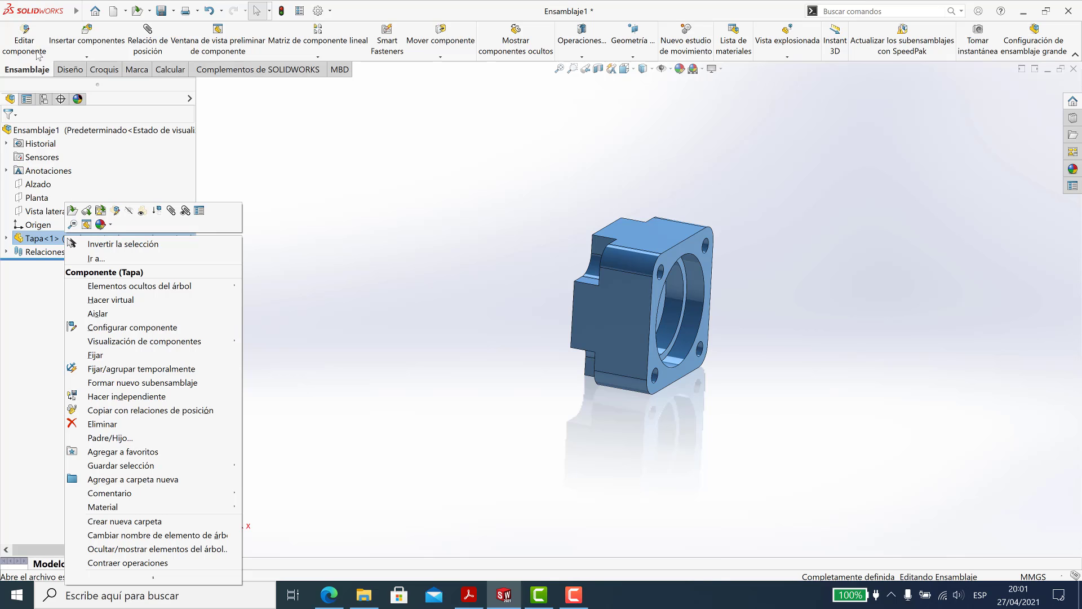
pyautogui.click(319, 235)
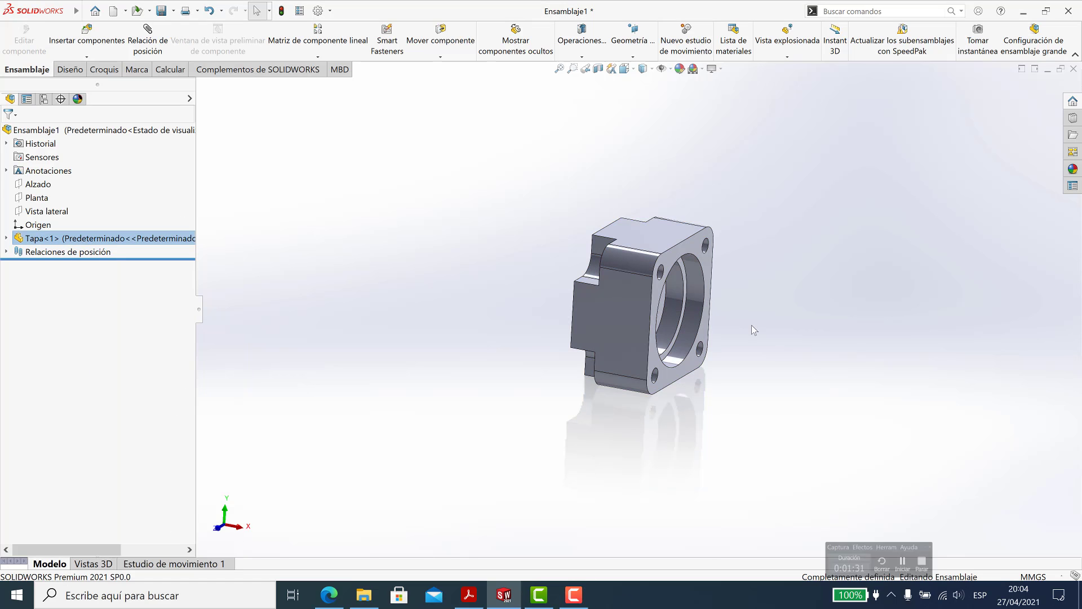
pyautogui.click(7, 239)
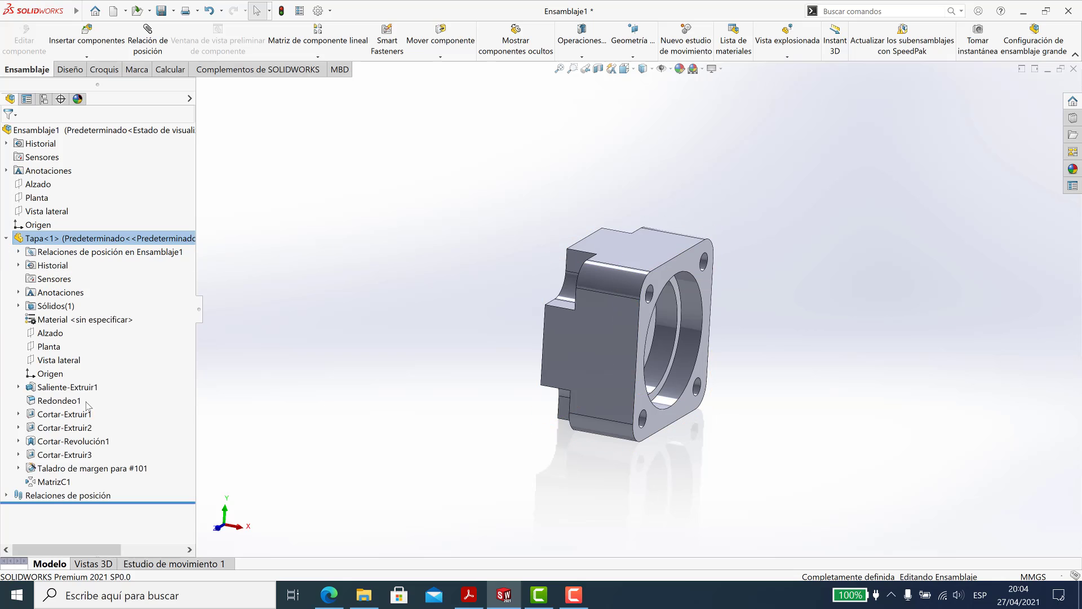
pyautogui.click(19, 442)
pyautogui.click(65, 454)
pyautogui.click(163, 448)
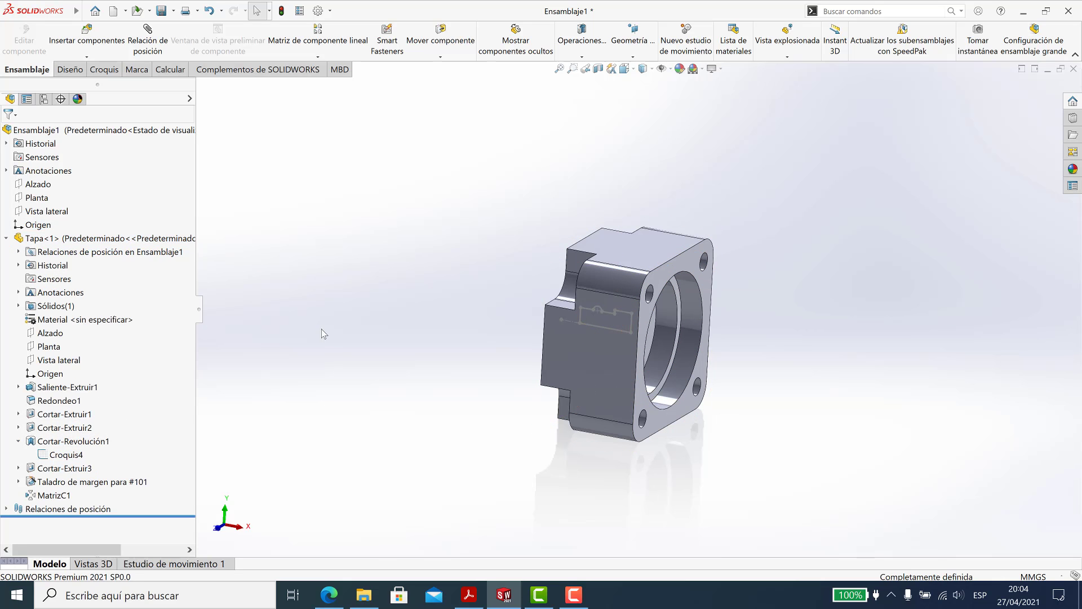
pyautogui.click(7, 239)
# Insert a new part sketched on the Alzado plane, viewed normal and zoomed in.
pyautogui.click(86, 56)
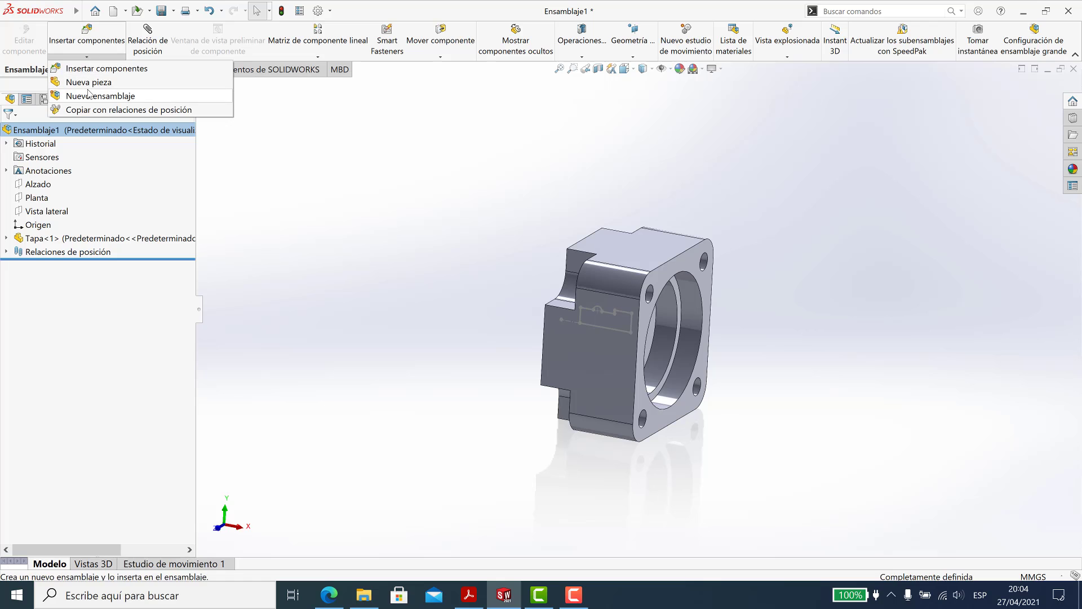
pyautogui.click(88, 82)
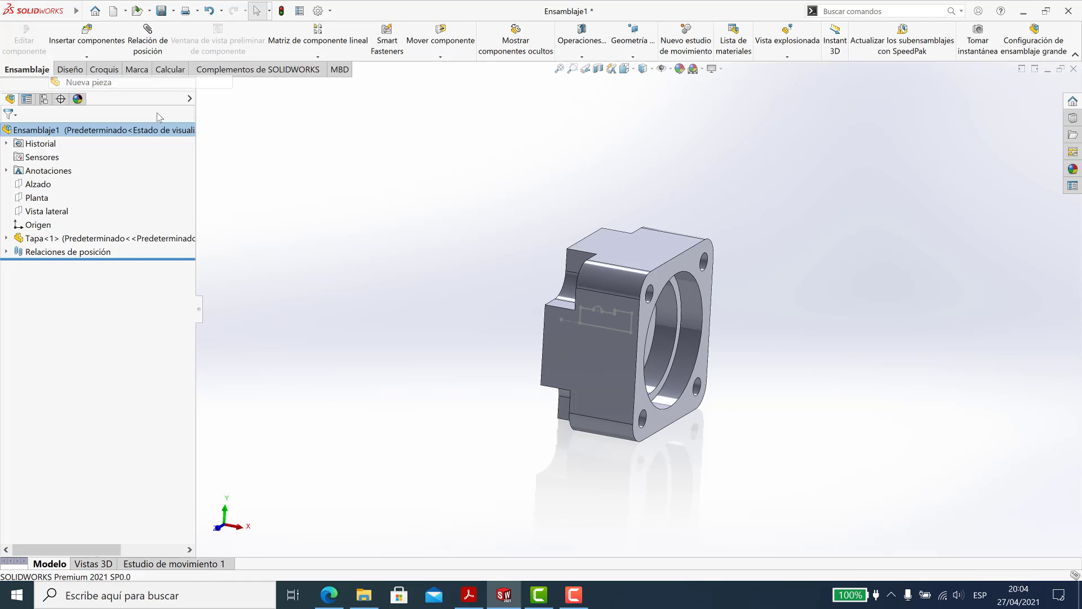
pyautogui.click(39, 185)
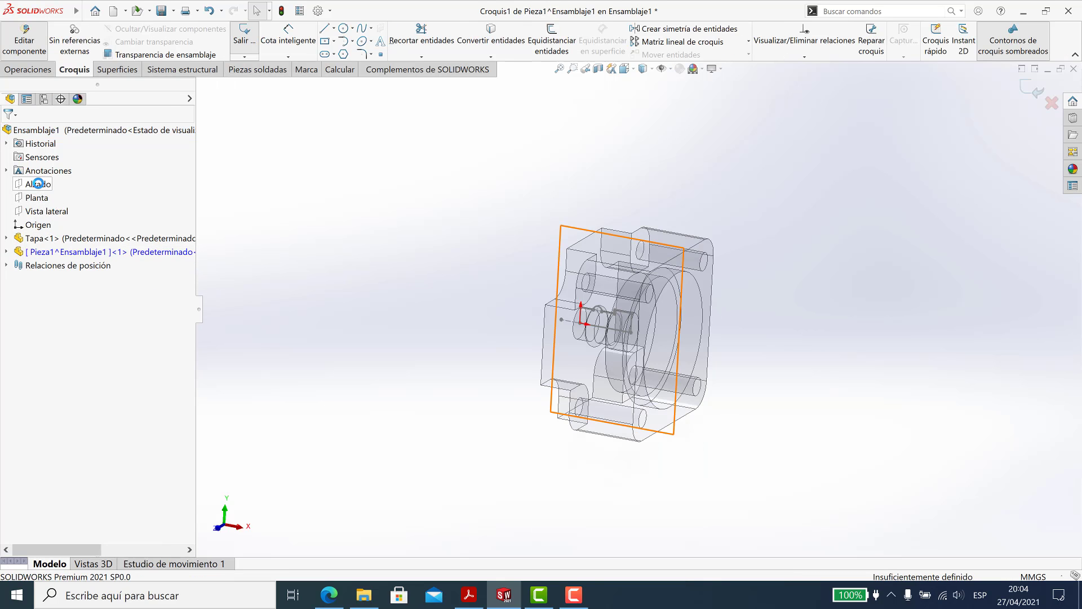
pyautogui.moveTo(820, 265); pyautogui.dragTo(773, 249, button='right')
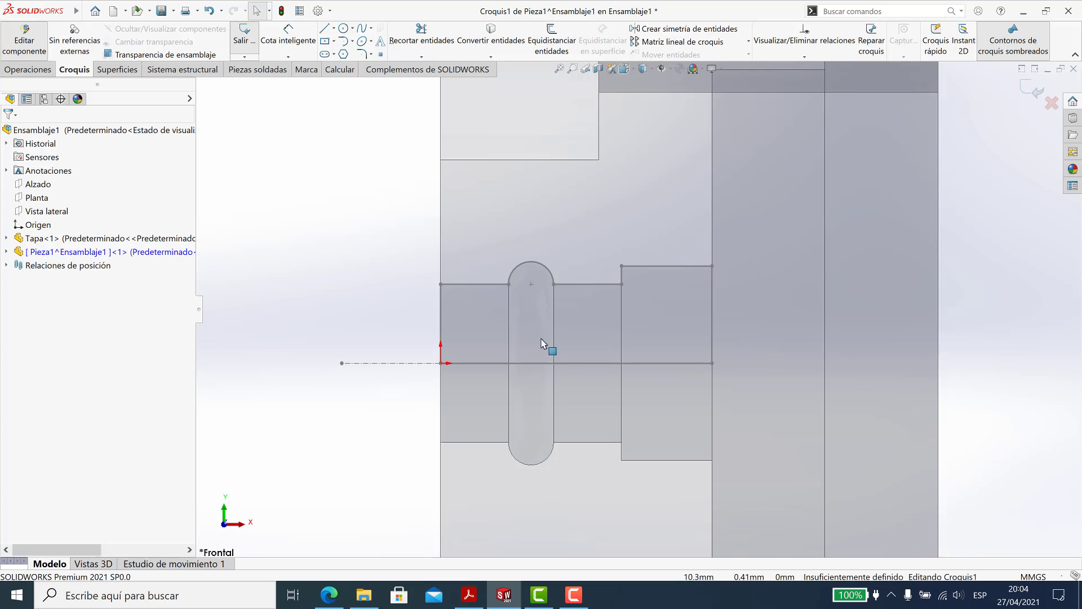
# Convert Tapa's groove edges and rounded arc into sketch entities.
pyautogui.click(574, 595)
pyautogui.click(664, 289)
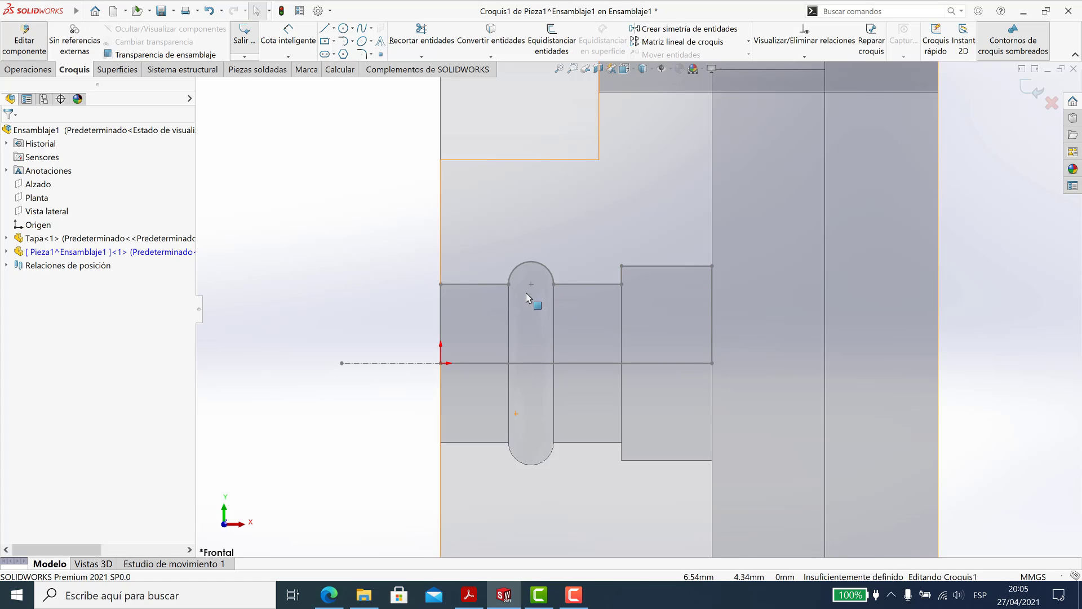
pyautogui.click(489, 284)
pyautogui.keyDown('ctrl'); pyautogui.click(544, 268); pyautogui.keyUp('ctrl')
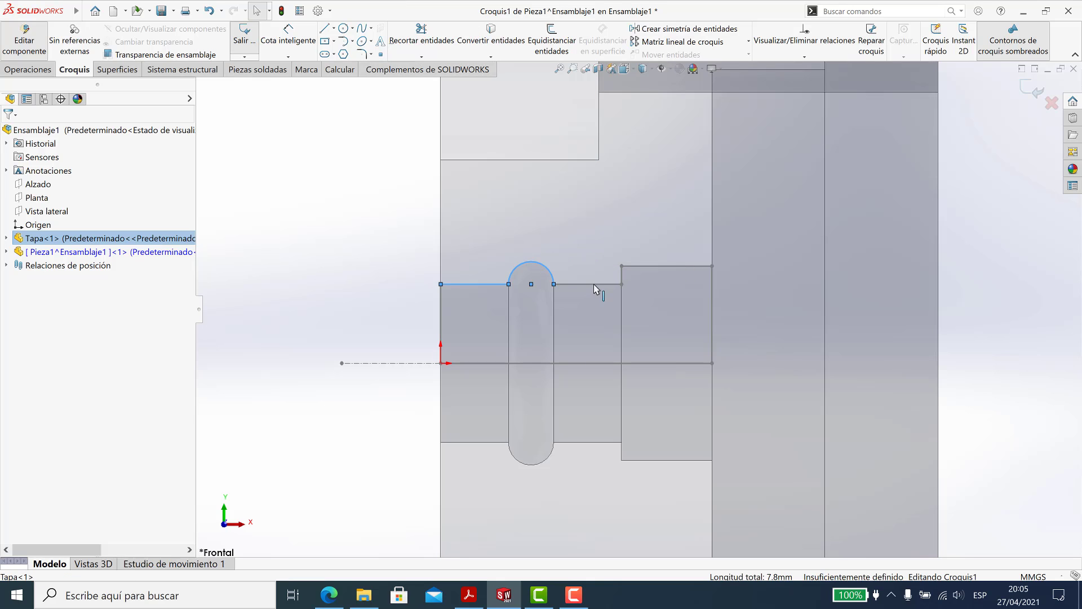
pyautogui.keyDown('ctrl'); pyautogui.click(593, 284); pyautogui.keyUp('ctrl')
pyautogui.click(491, 34)
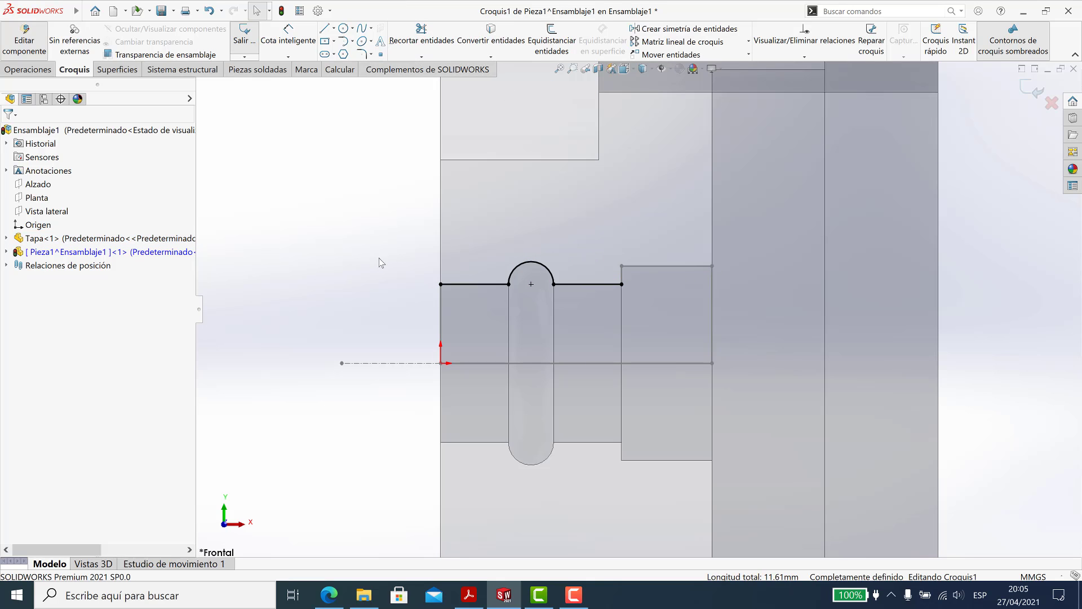
# Draw lines closing the profile around the groove back to its start.
pyautogui.click(324, 28)
pyautogui.click(441, 284)
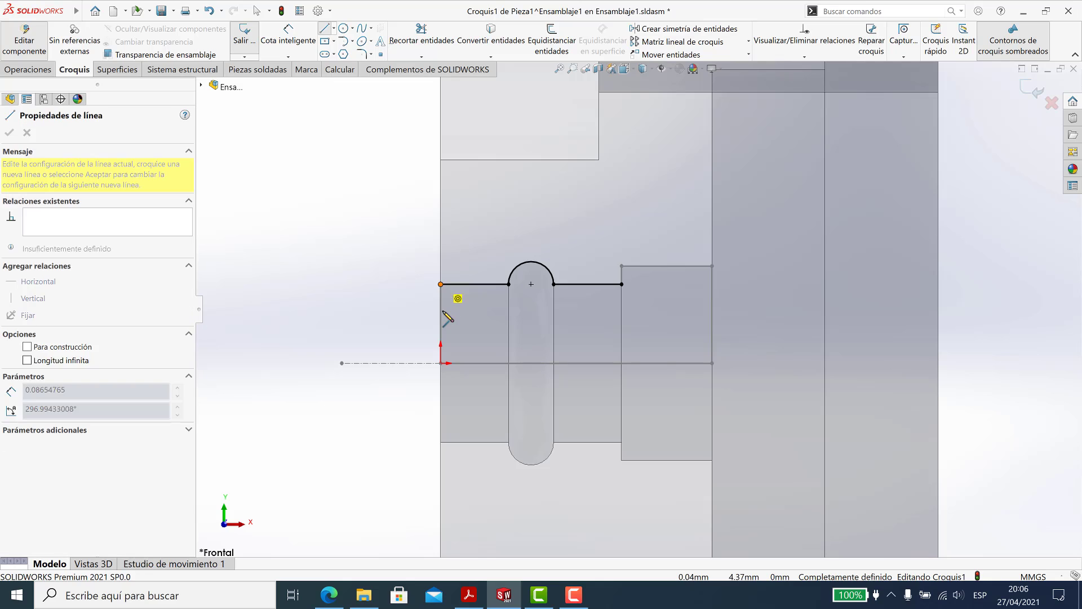
pyautogui.click(441, 309)
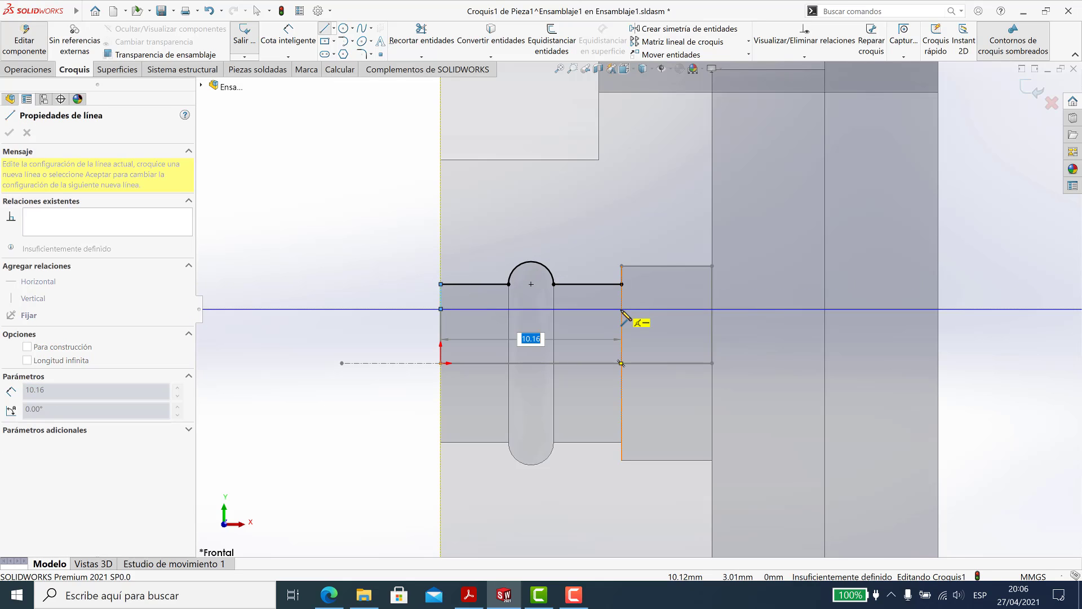
pyautogui.click(622, 308)
pyautogui.click(621, 284)
pyautogui.press('Escape')
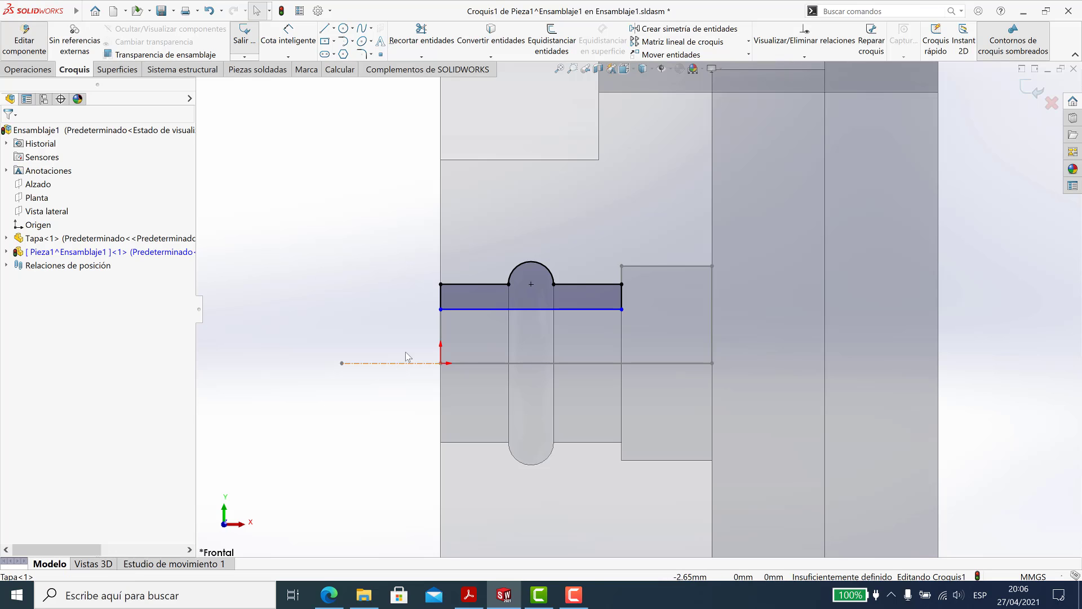
# Make the axis line construction, discard a trial 6.08 dimension, and set units to IPS.
pyautogui.click(390, 363)
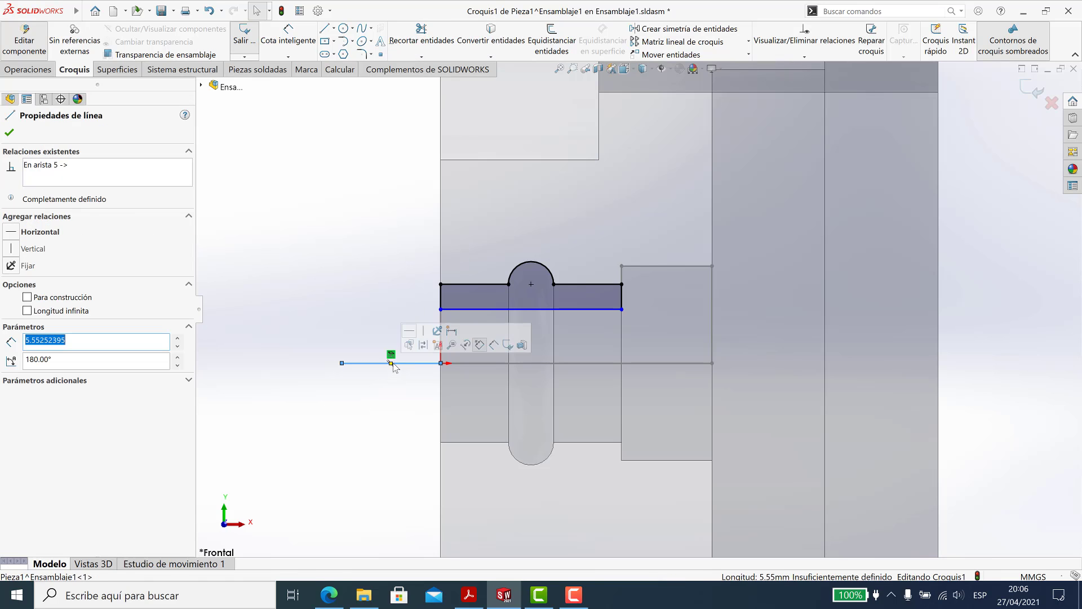
pyautogui.click(415, 345)
pyautogui.click(288, 35)
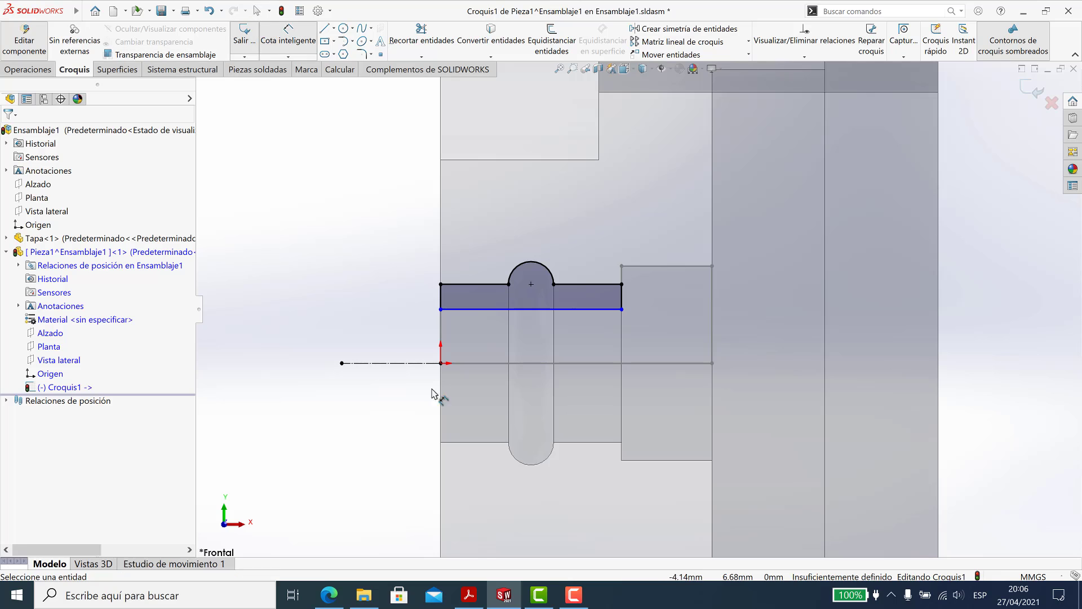
pyautogui.click(470, 311)
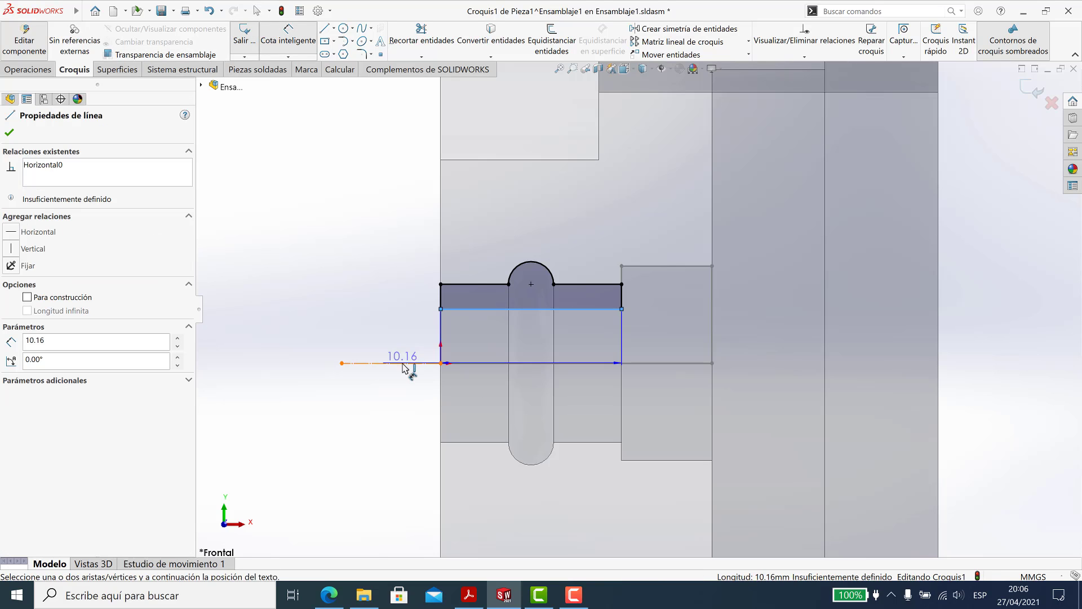
pyautogui.click(364, 441)
pyautogui.press('Return')
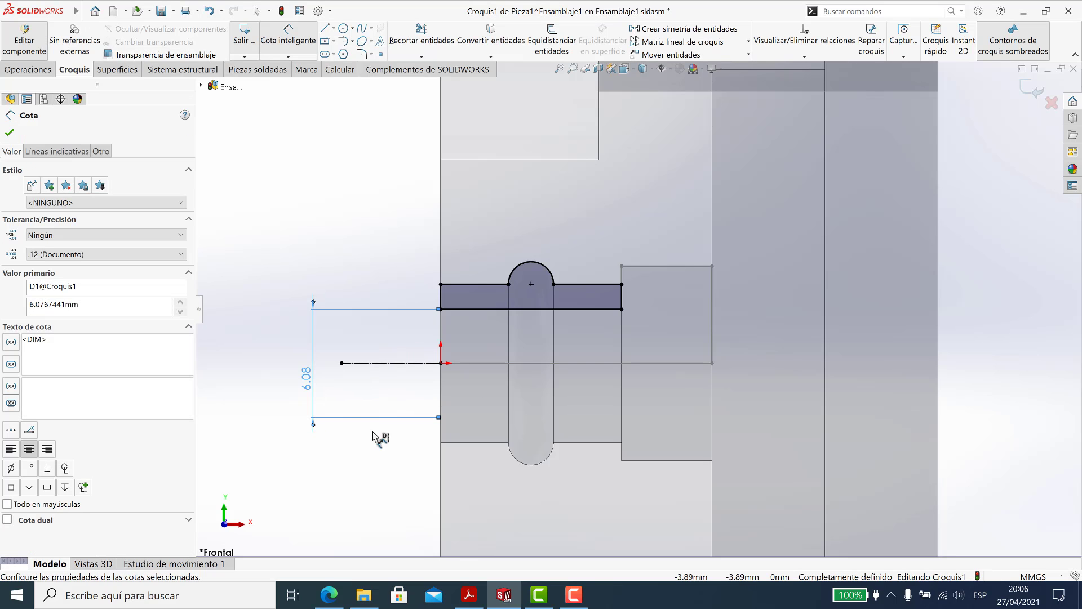
pyautogui.press('Delete')
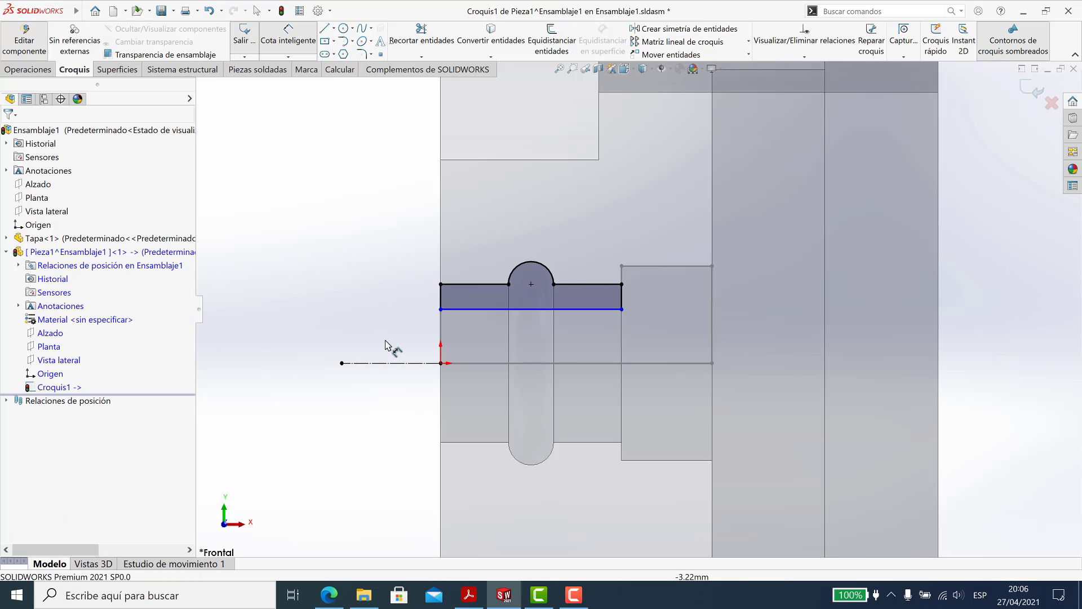
pyautogui.click(1033, 576)
pyautogui.click(924, 479)
# Reopen Croquis1 and add a doubled 0.30 dimension from the centreline to the profile.
pyautogui.click(244, 40)
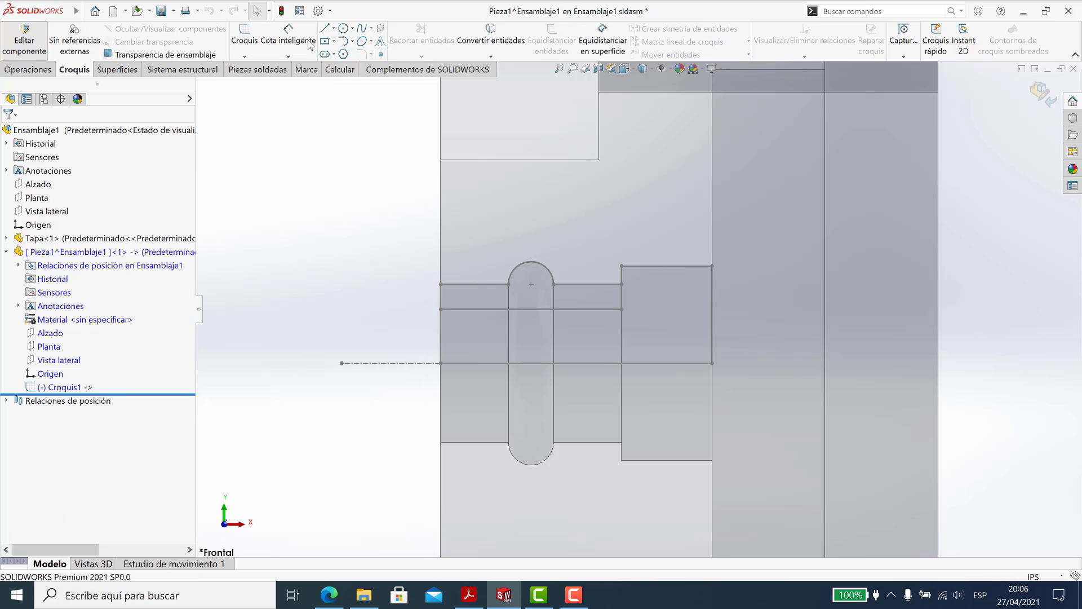
pyautogui.click(66, 392)
pyautogui.click(76, 365)
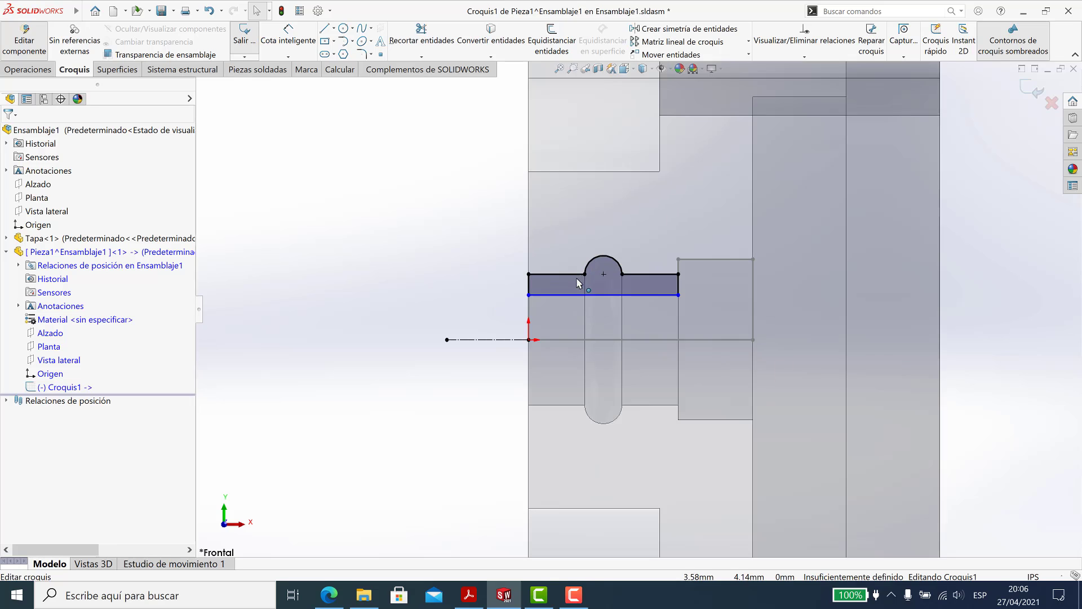
pyautogui.click(288, 35)
pyautogui.click(478, 355)
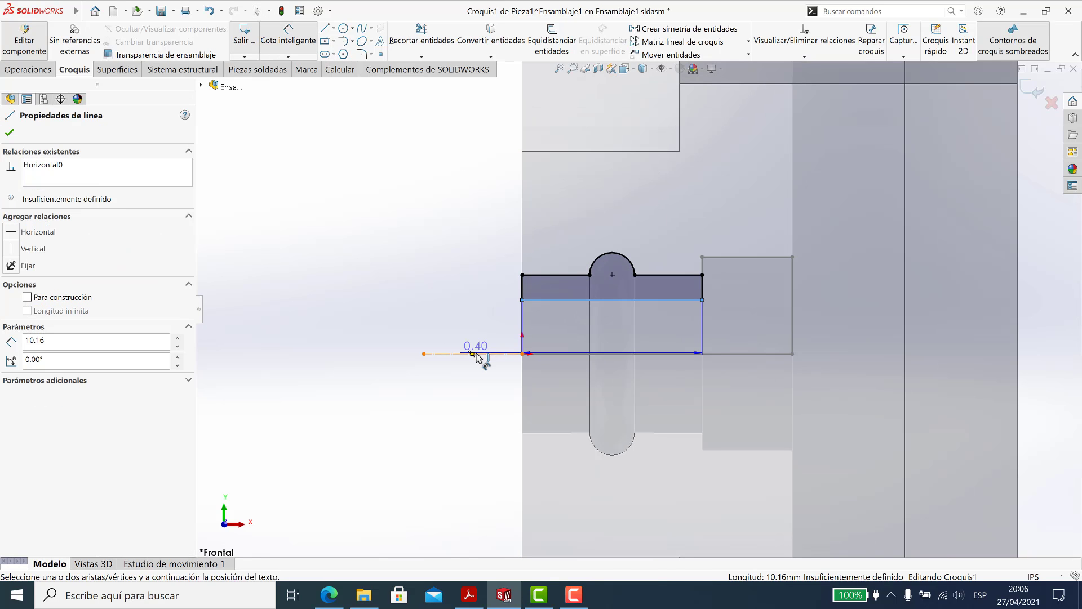
pyautogui.click(373, 363)
pyautogui.write('0.3')
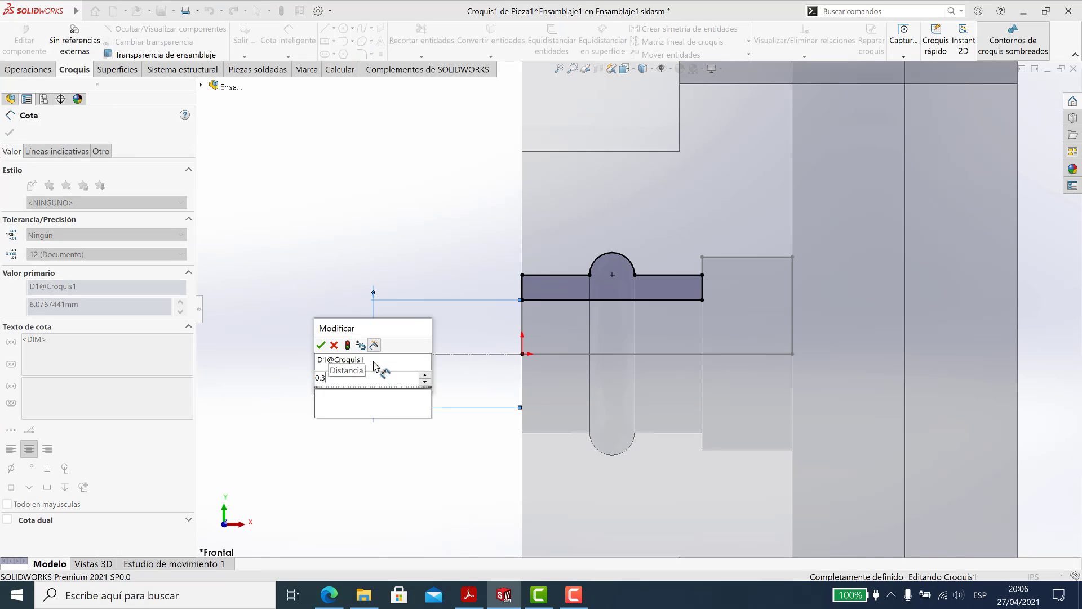
pyautogui.press('Return')
pyautogui.press('Escape')
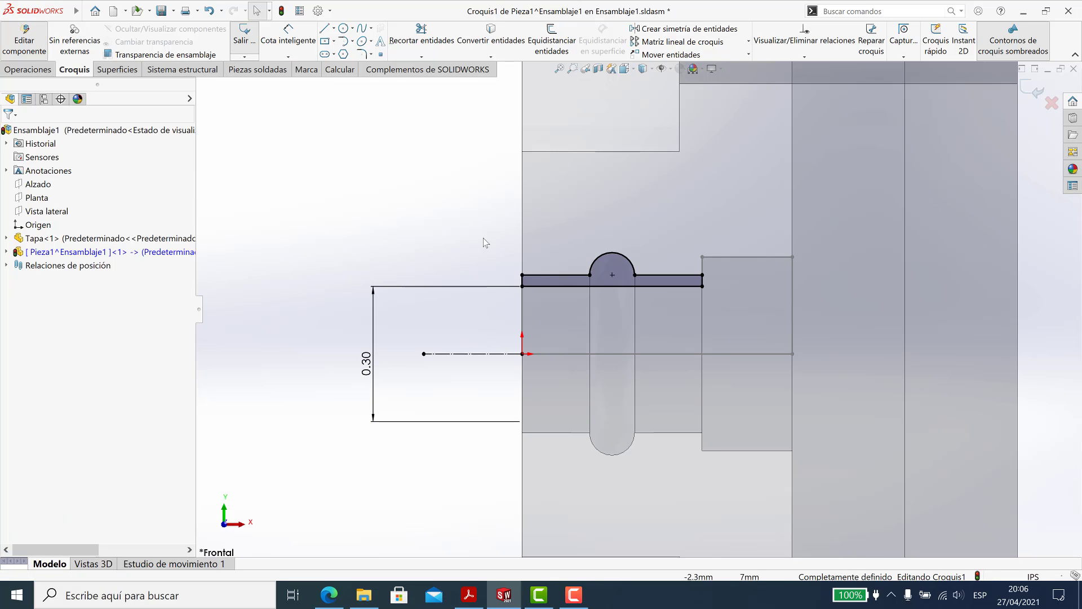
pyautogui.scroll(1, 636, 310)
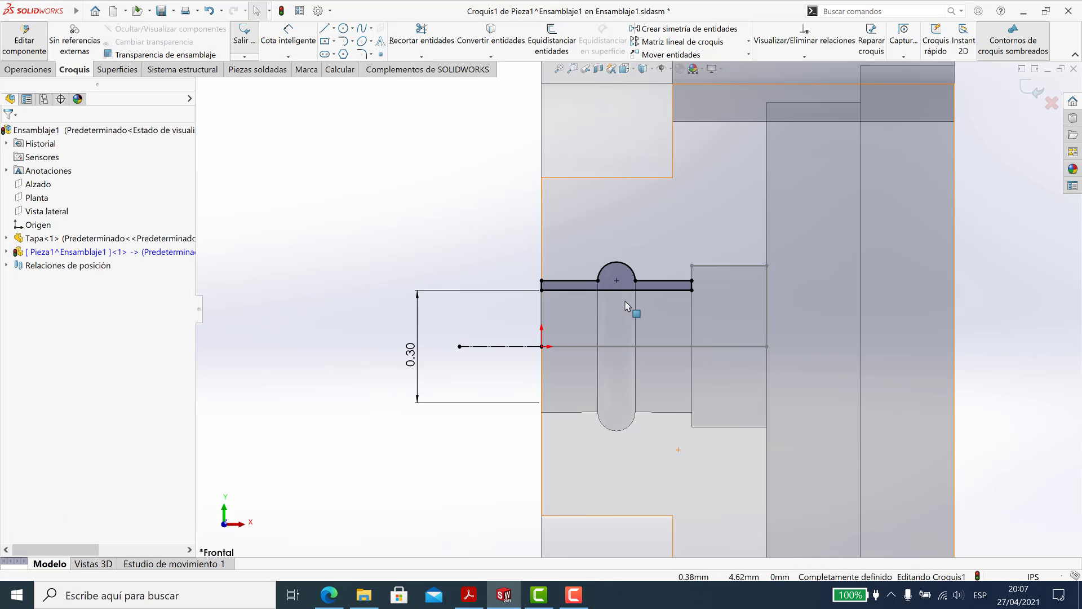
pyautogui.click(29, 69)
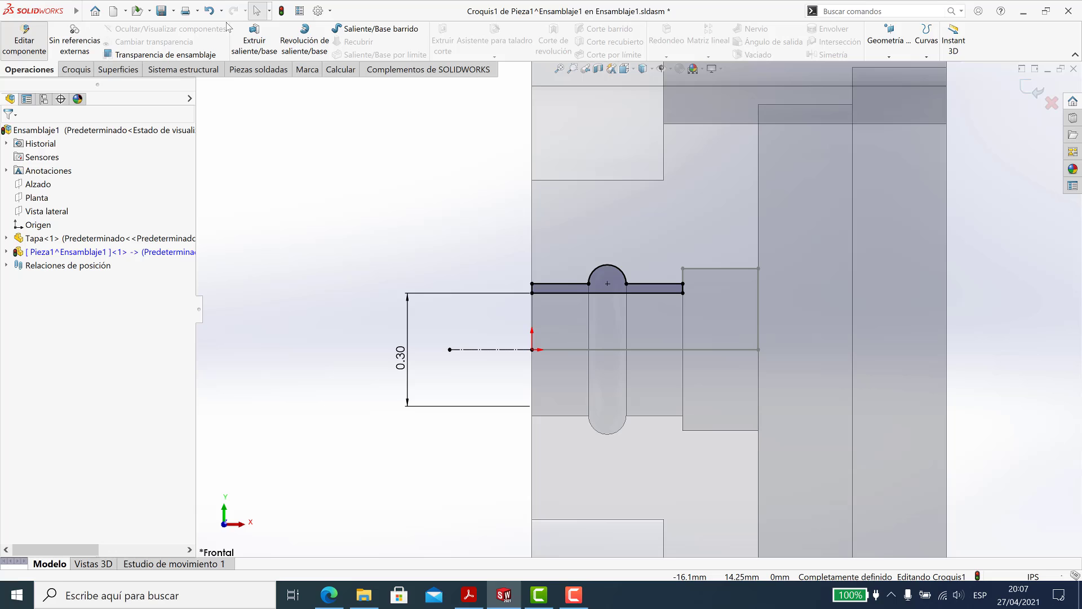
# Revolve the seal profile 360° about the axis into a solid.
pyautogui.click(324, 52)
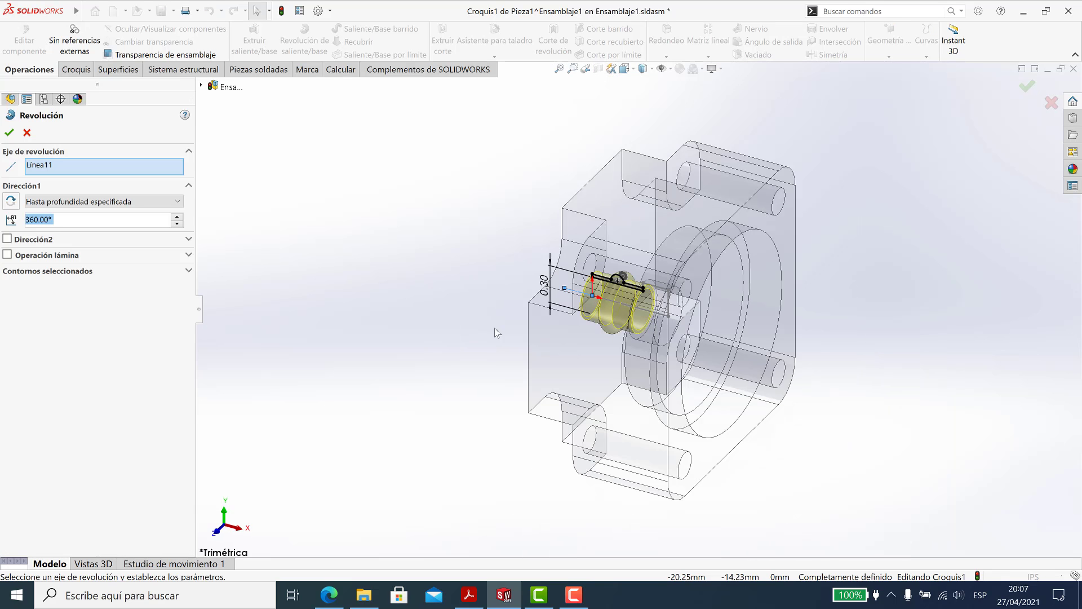
pyautogui.click(10, 133)
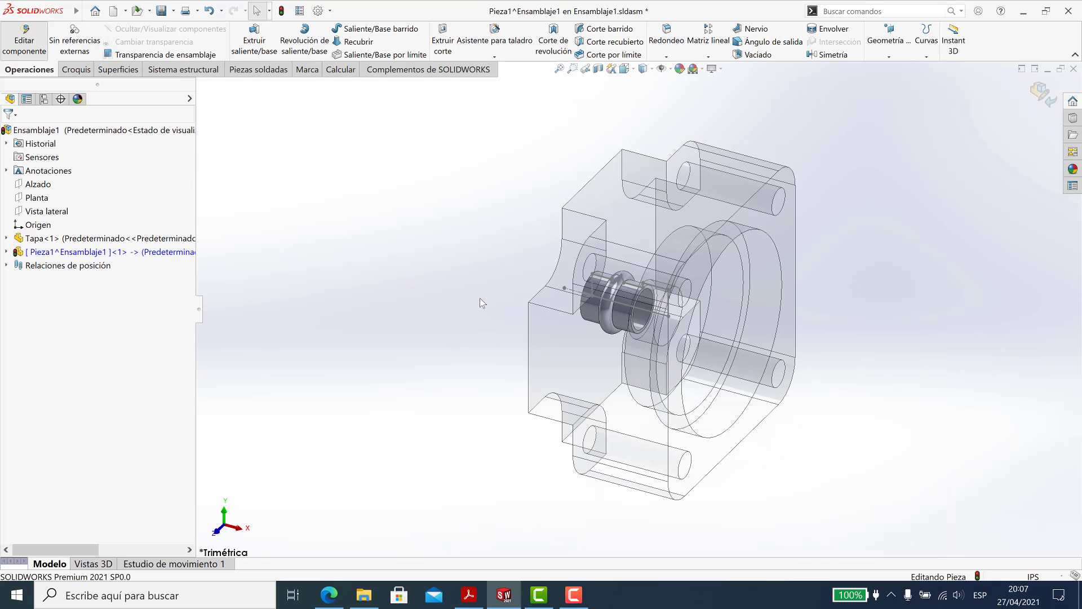
pyautogui.scroll(-3, 586, 346)
pyautogui.moveTo(586, 347)
pyautogui.mouseDown(button='middle')
pyautogui.moveTo(645, 290)
pyautogui.moveTo(588, 306)
pyautogui.moveTo(716, 270)
pyautogui.moveTo(639, 300)
pyautogui.mouseUp(button='middle')
pyautogui.scroll(-3, 587, 306)
pyautogui.scroll(4, 639, 301)
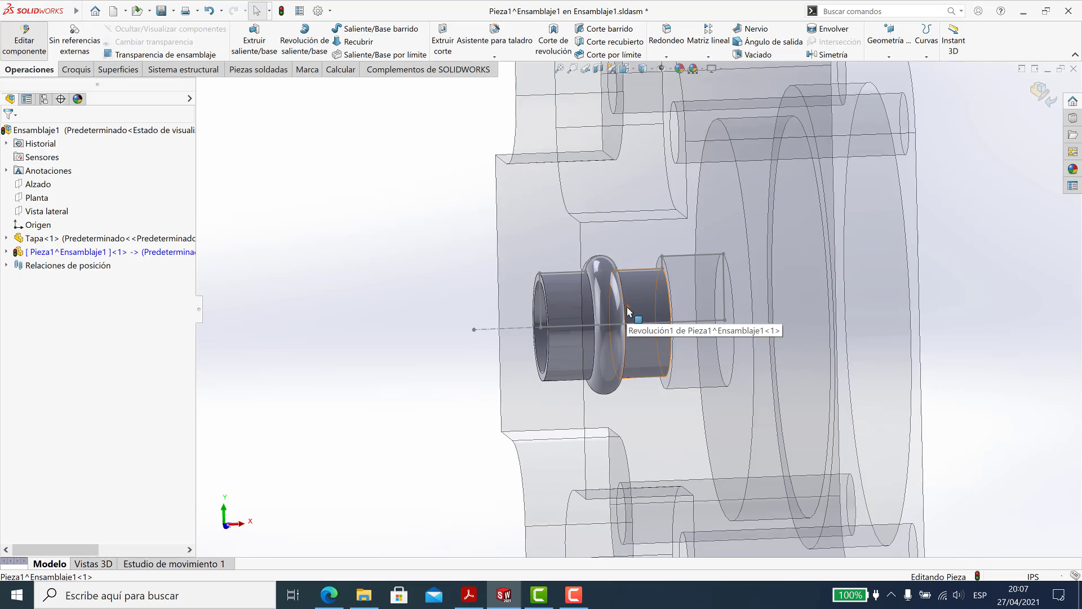
pyautogui.scroll(1, 639, 300)
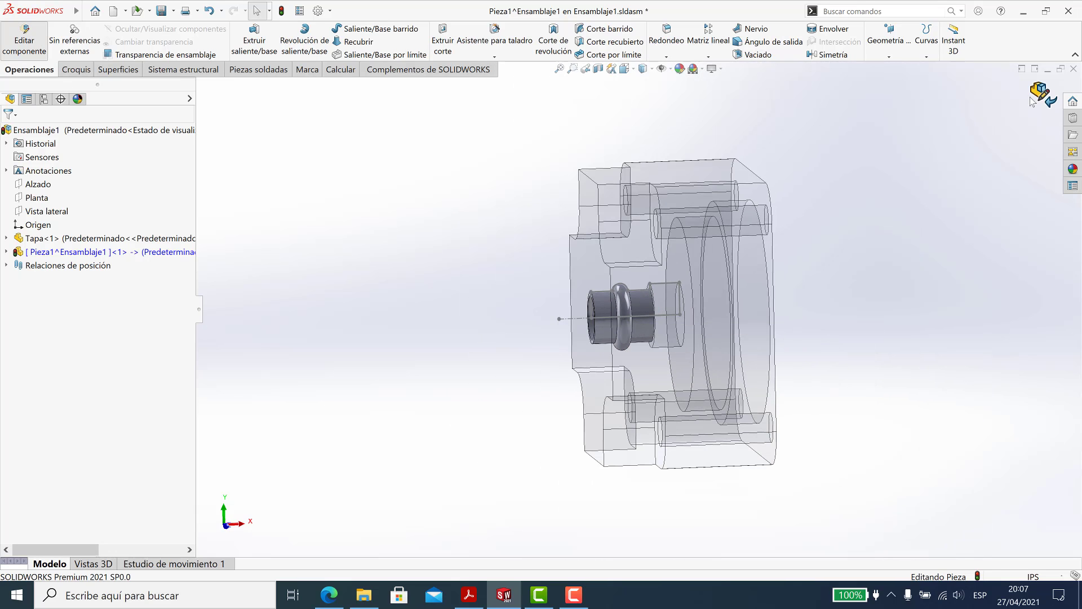
# Apply a section view along the Alzado plane and switch to the front view.
pyautogui.click(6, 239)
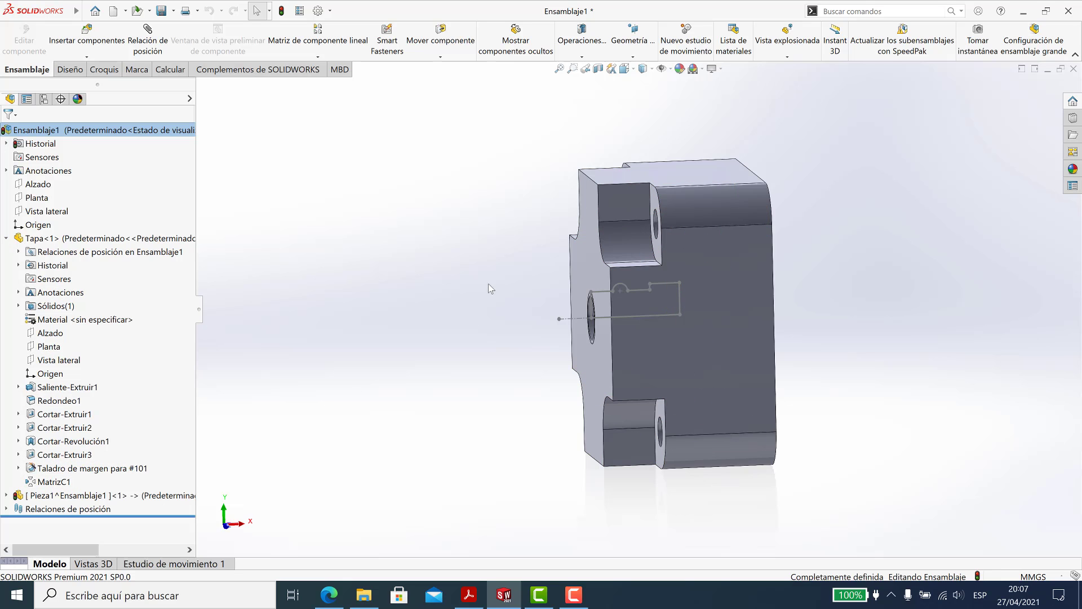
pyautogui.moveTo(488, 283); pyautogui.dragTo(727, 344, button='middle')
pyautogui.click(727, 344)
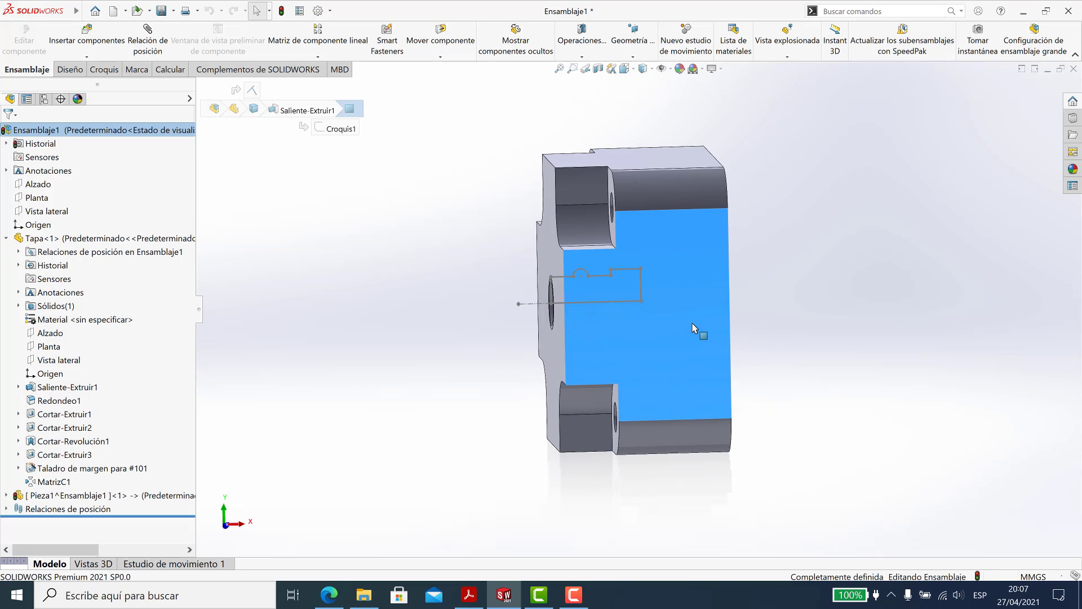
pyautogui.click(39, 188)
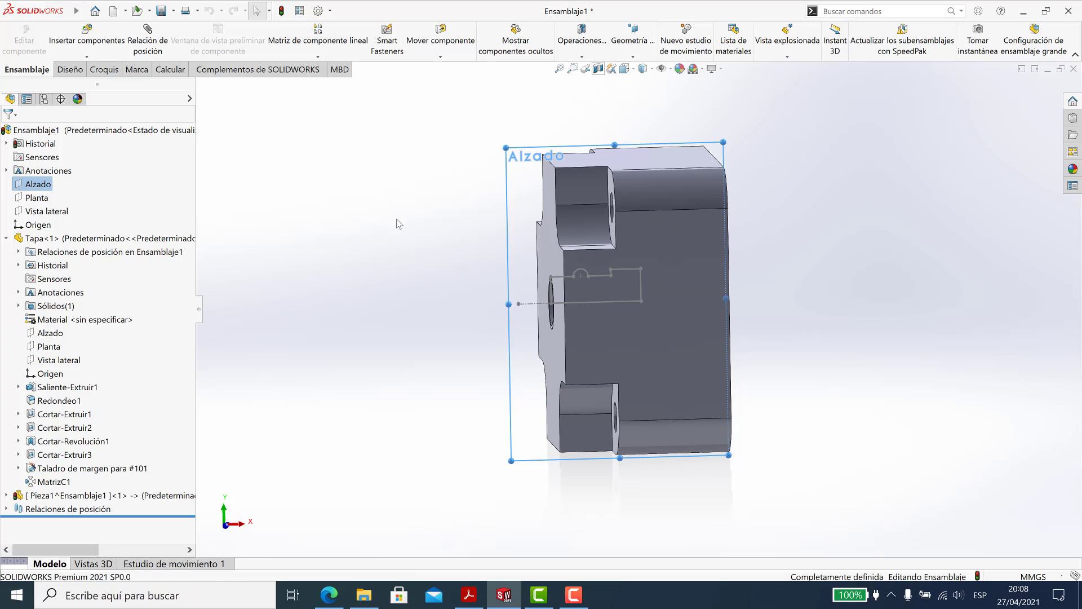
pyautogui.click(598, 68)
pyautogui.click(9, 132)
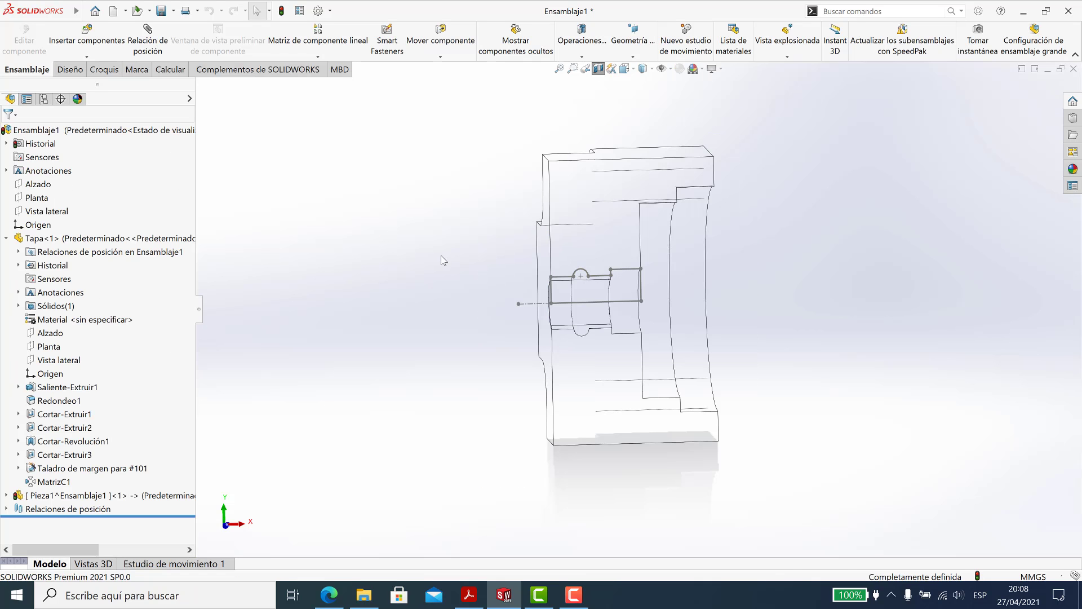
pyautogui.moveTo(685, 302); pyautogui.dragTo(383, 397, button='middle')
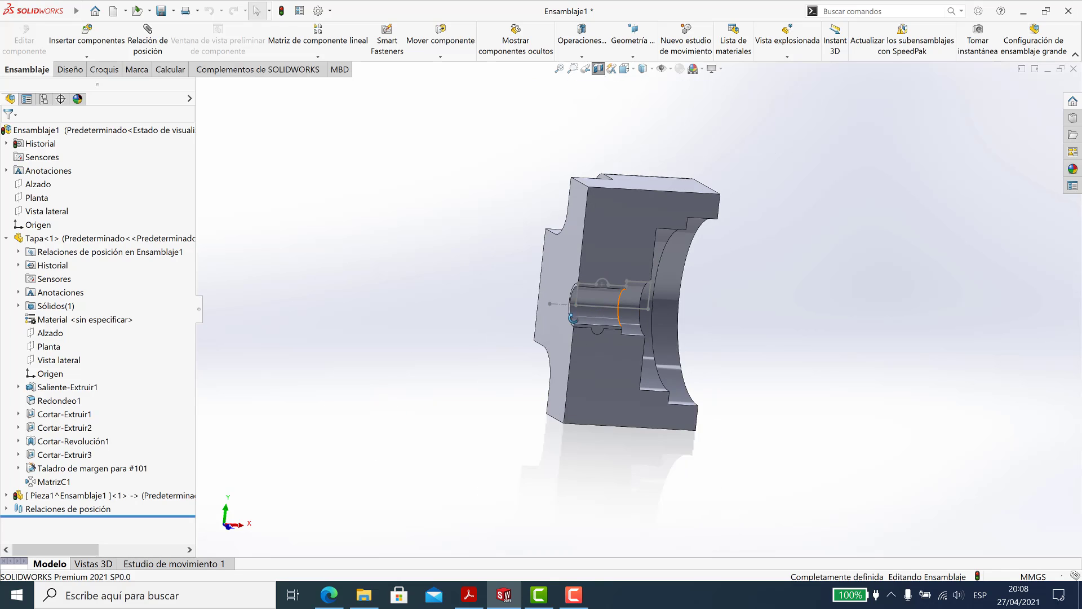
pyautogui.hotkey('ctrl', '1')
# Insert a second new part with its sketch on the Alzado plane, viewed head-on.
pyautogui.click(87, 56)
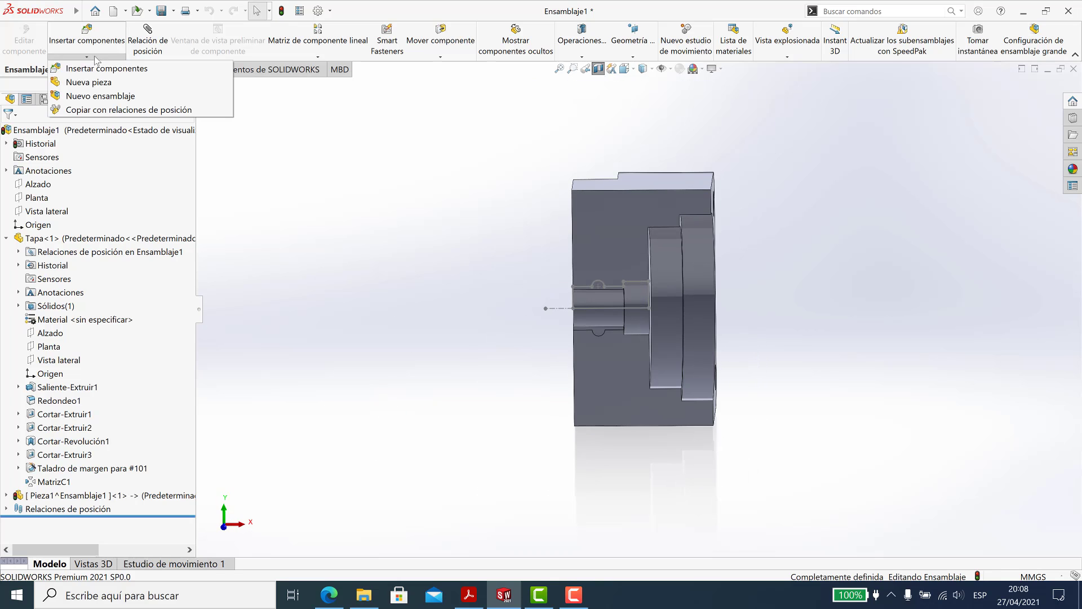
pyautogui.click(6, 237)
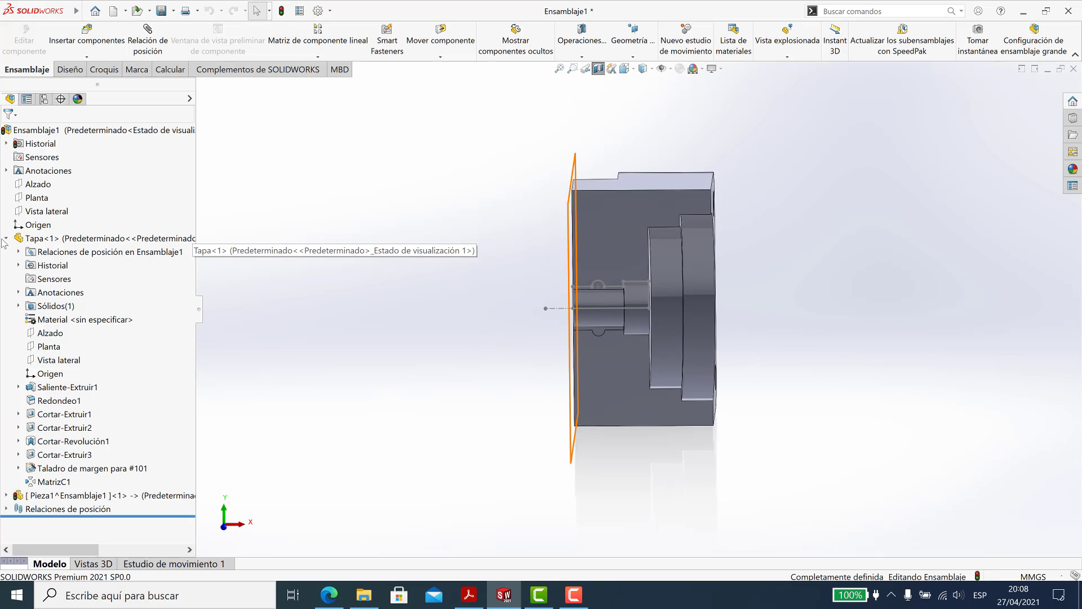
pyautogui.click(89, 57)
pyautogui.click(73, 80)
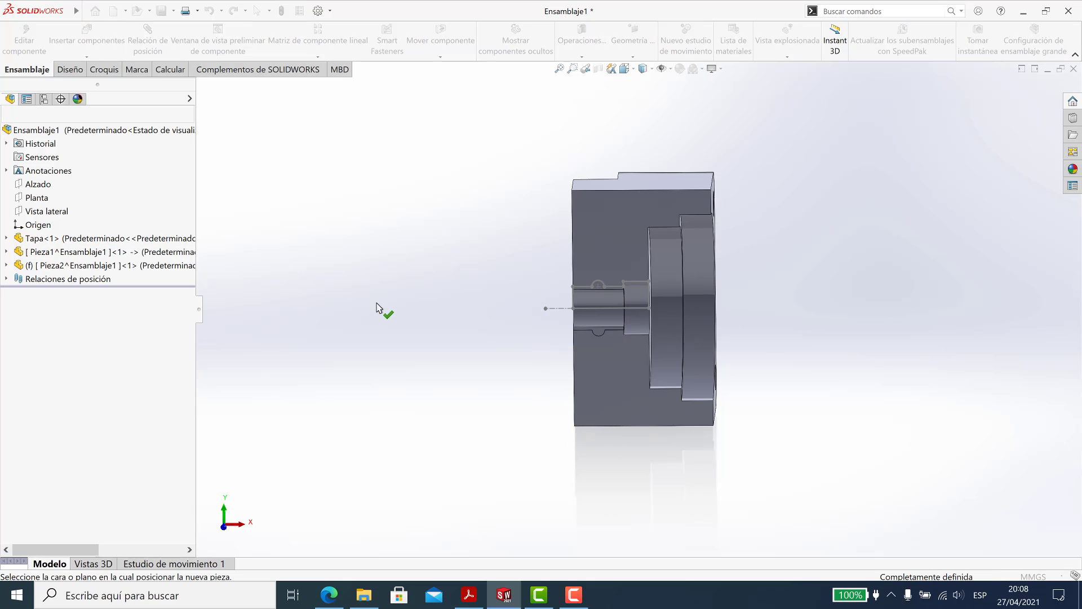
pyautogui.click(39, 185)
pyautogui.moveTo(430, 319); pyautogui.dragTo(403, 243, button='right')
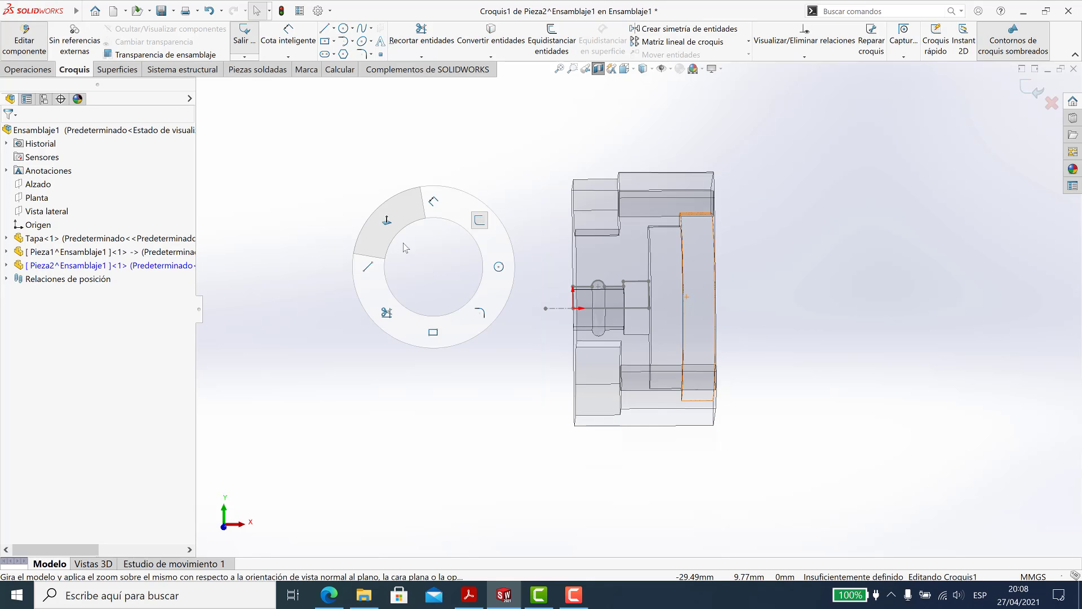
pyautogui.scroll(6, 678, 277)
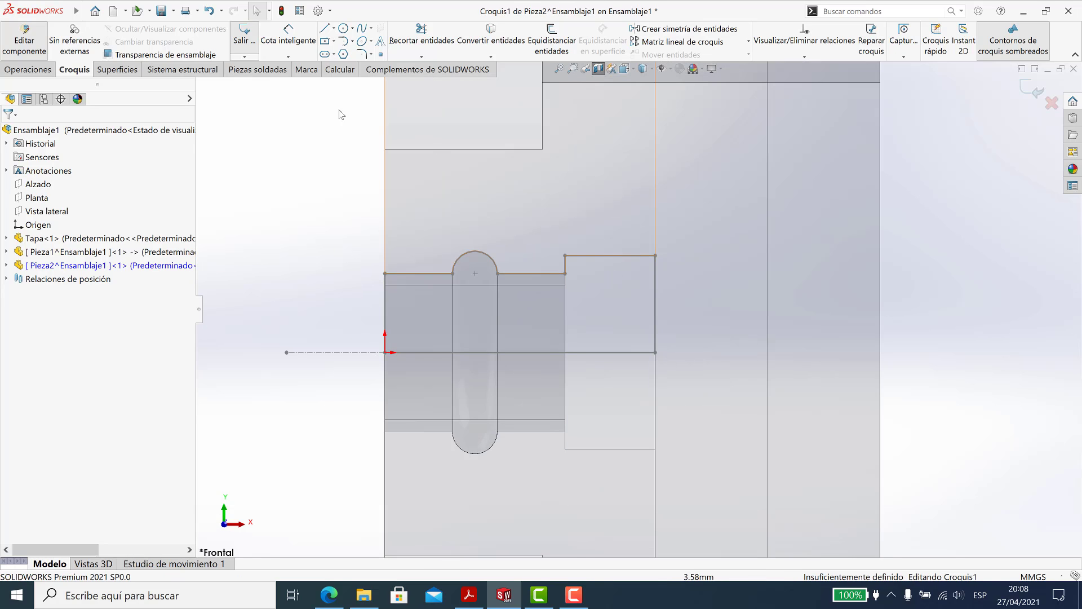
# Draw the missing lines to close the rectangular profile beside the shaft.
pyautogui.click(609, 256)
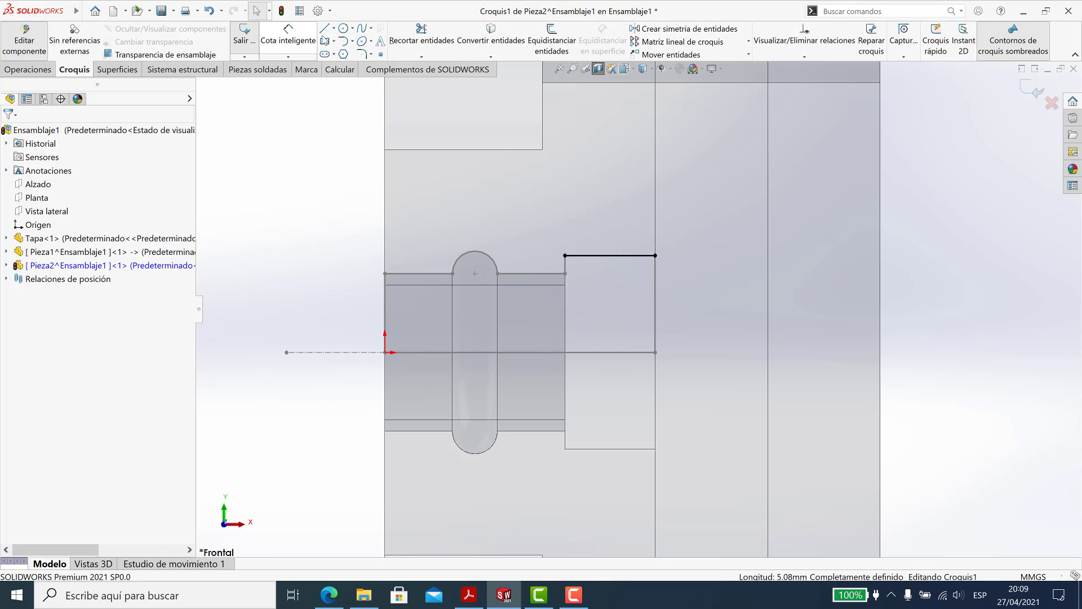
pyautogui.click(324, 29)
pyautogui.click(565, 273)
pyautogui.click(566, 300)
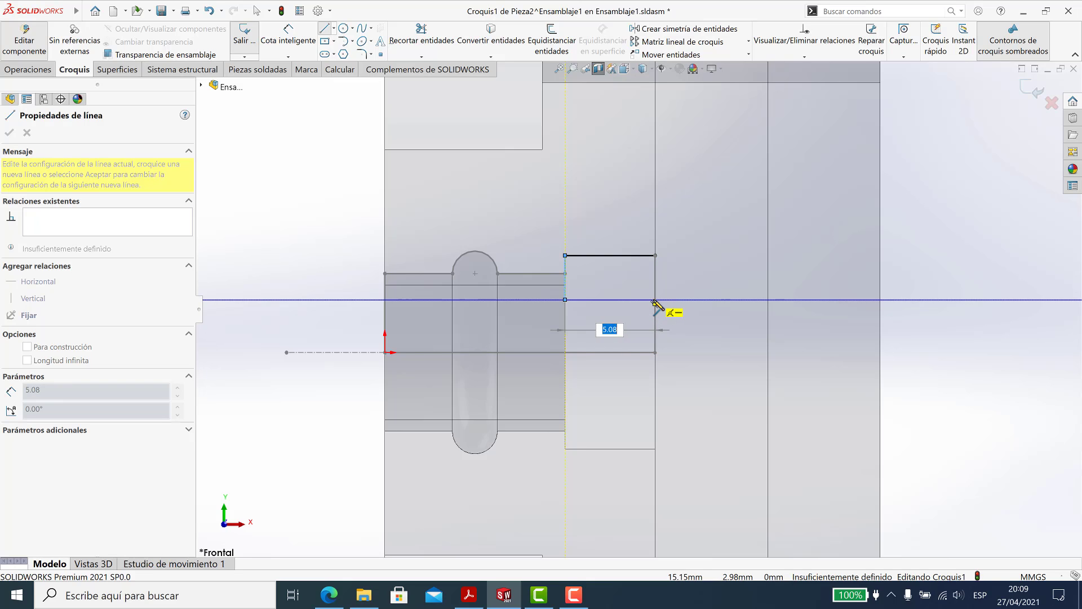
pyautogui.click(655, 300)
pyautogui.click(655, 255)
pyautogui.press('Escape')
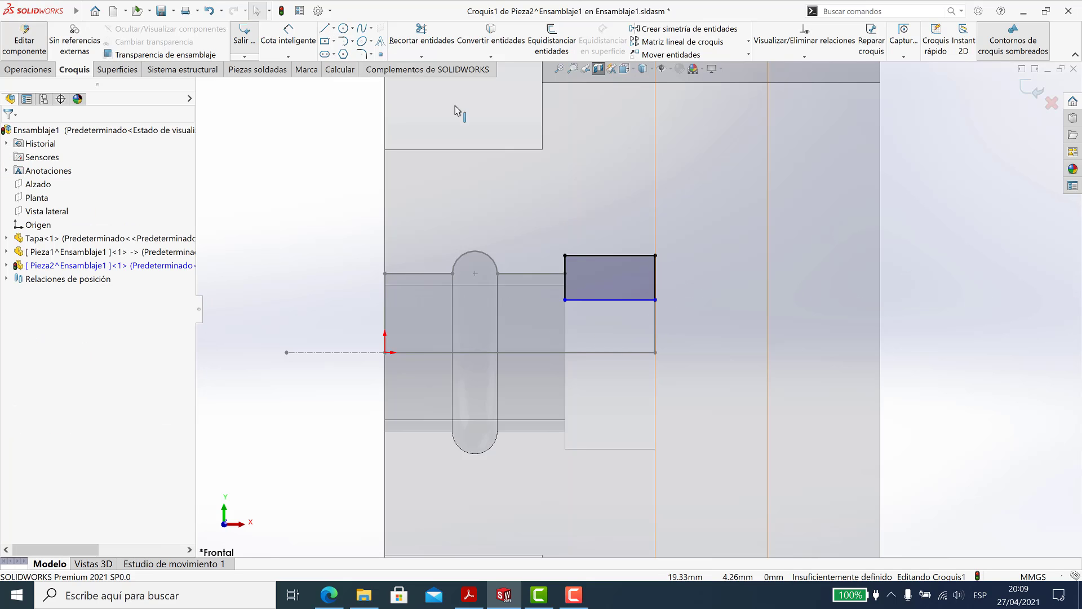
# Try dimensioning the rectangle's bottom edge and select the horizontal axis line.
pyautogui.click(288, 33)
pyautogui.click(639, 302)
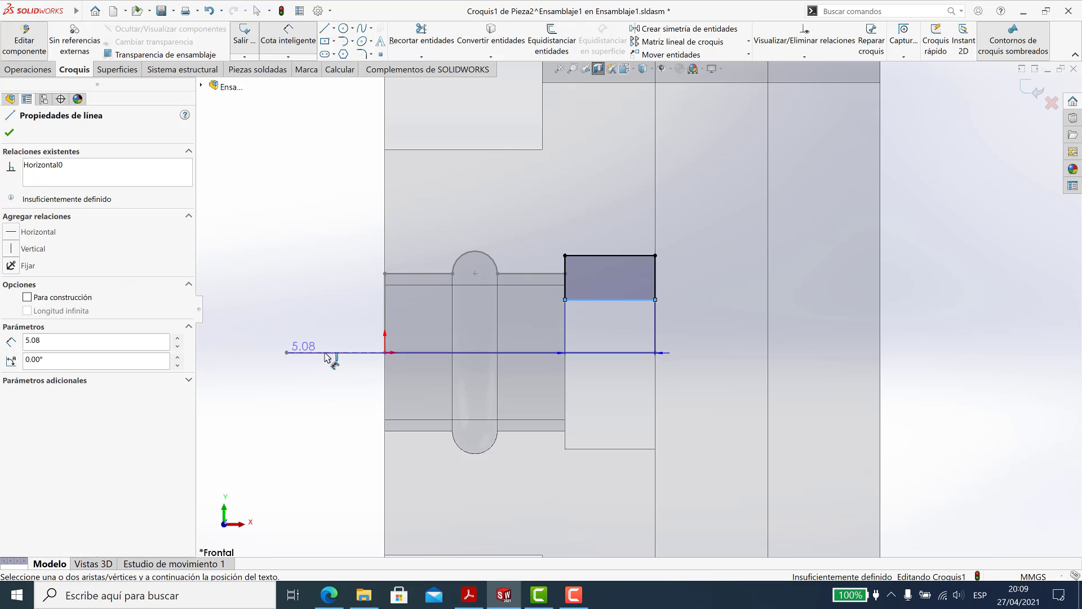
pyautogui.press('Escape')
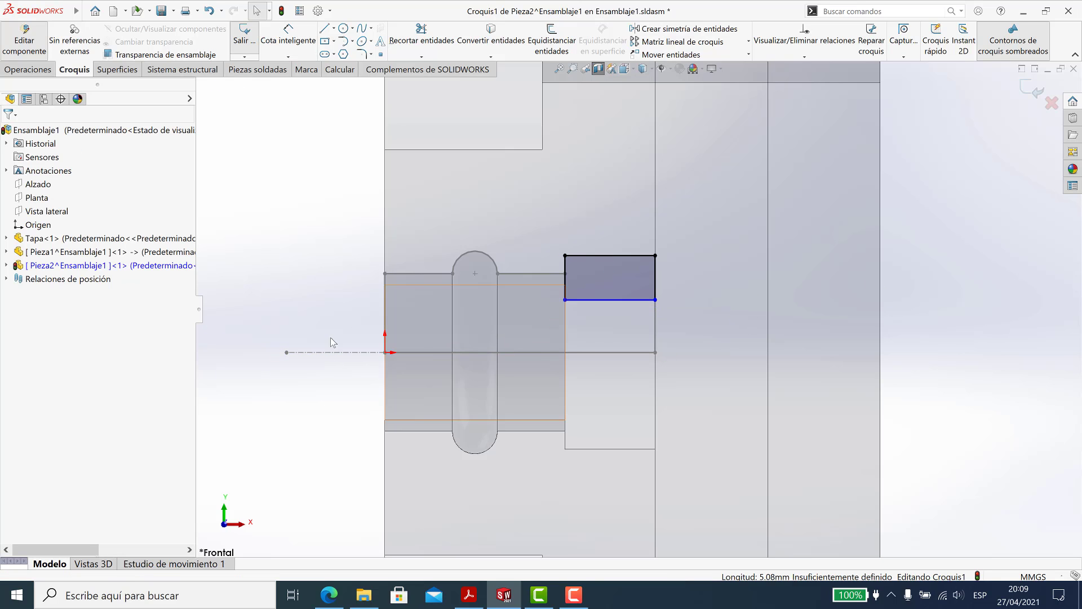
pyautogui.click(609, 353)
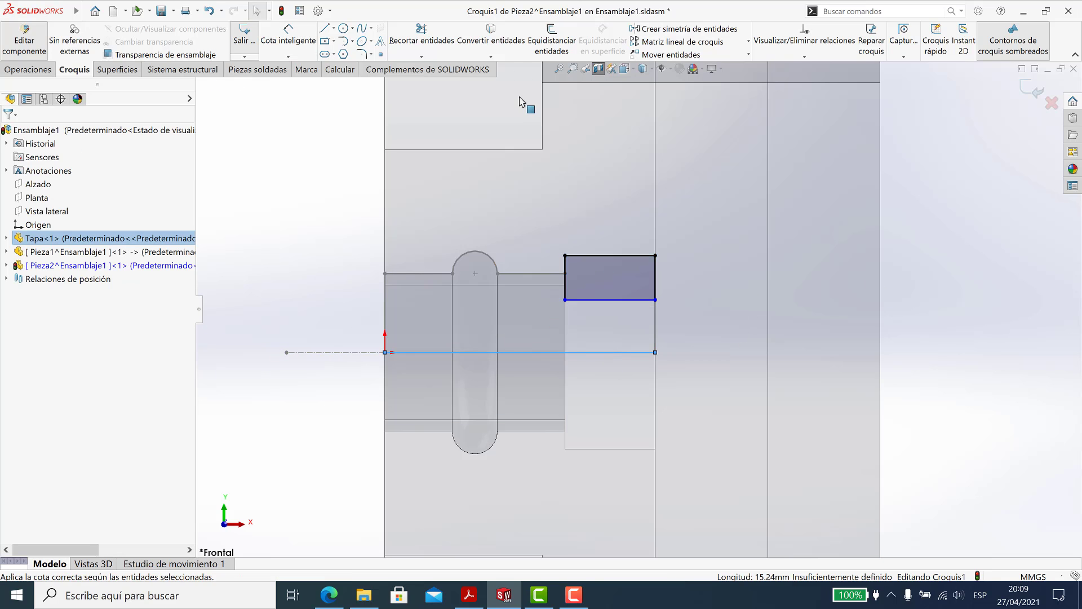
pyautogui.press('Escape')
pyautogui.click(601, 353)
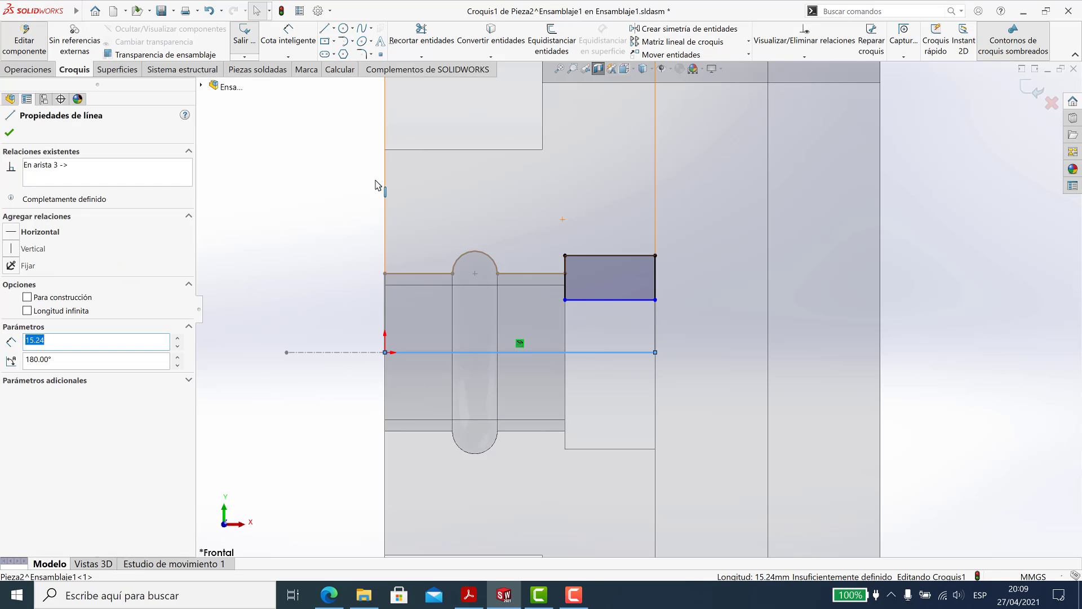
pyautogui.click(229, 201)
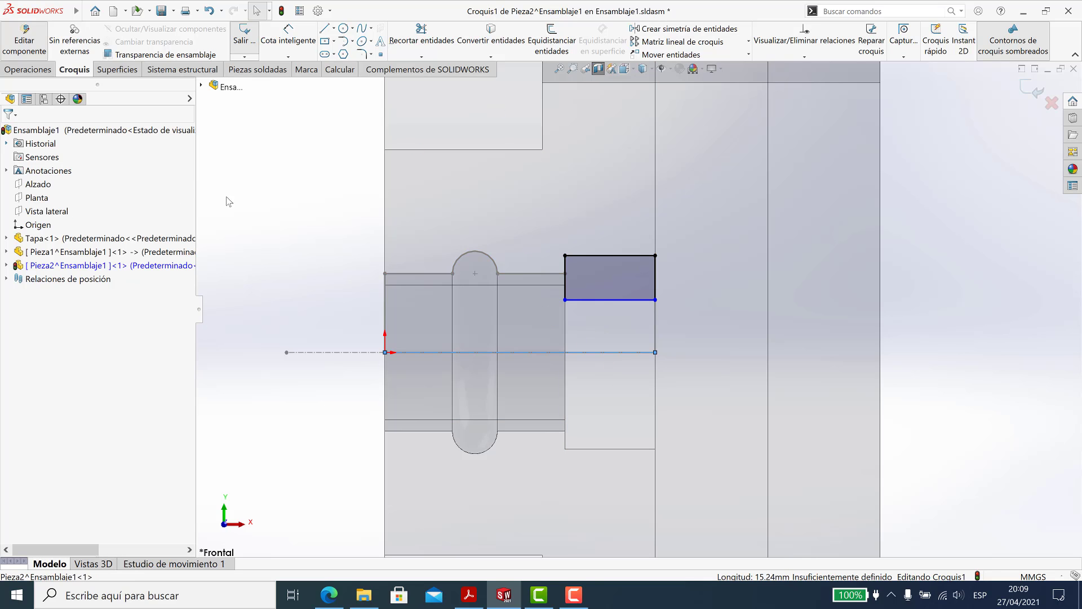
# Measure the rectangle's bottom edge to the axis line, then discard the dimension.
pyautogui.press('d')
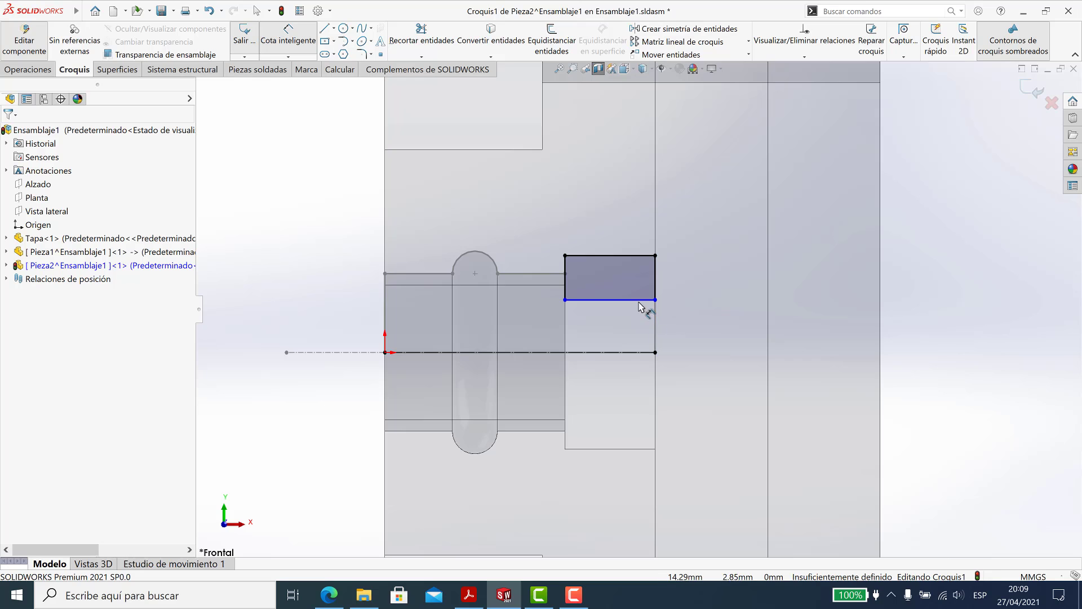
pyautogui.click(641, 307)
pyautogui.click(636, 356)
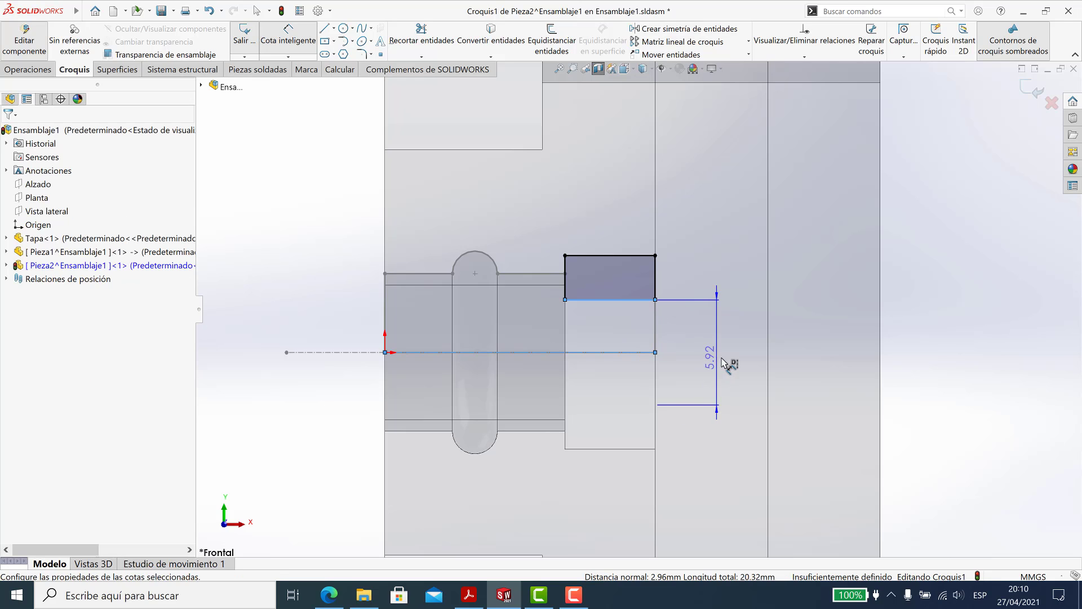
pyautogui.click(727, 361)
pyautogui.press('Return')
pyautogui.moveTo(711, 355); pyautogui.dragTo(741, 358)
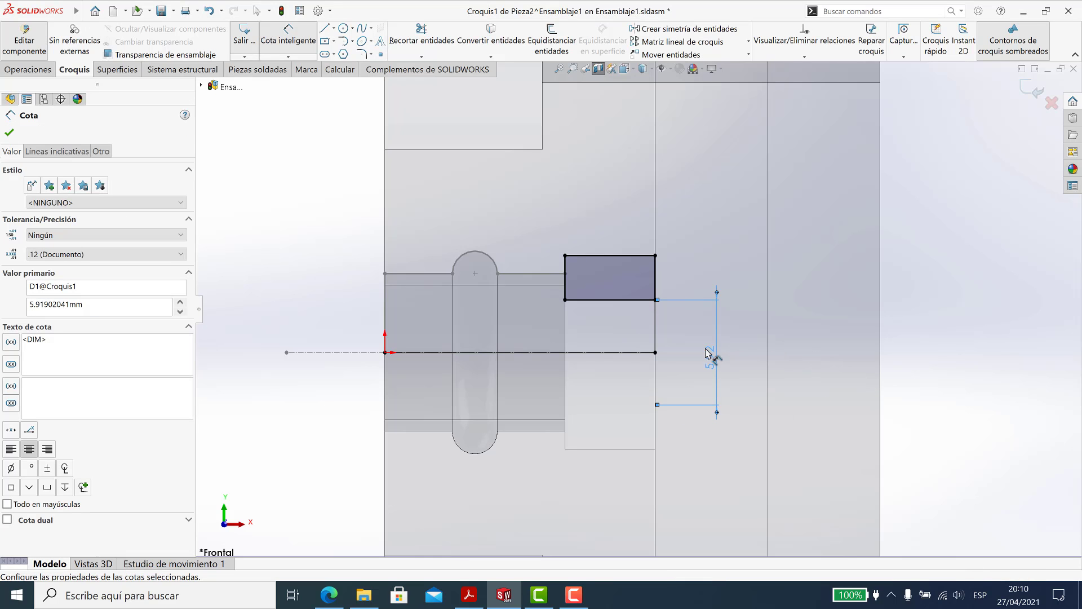
pyautogui.press('Escape')
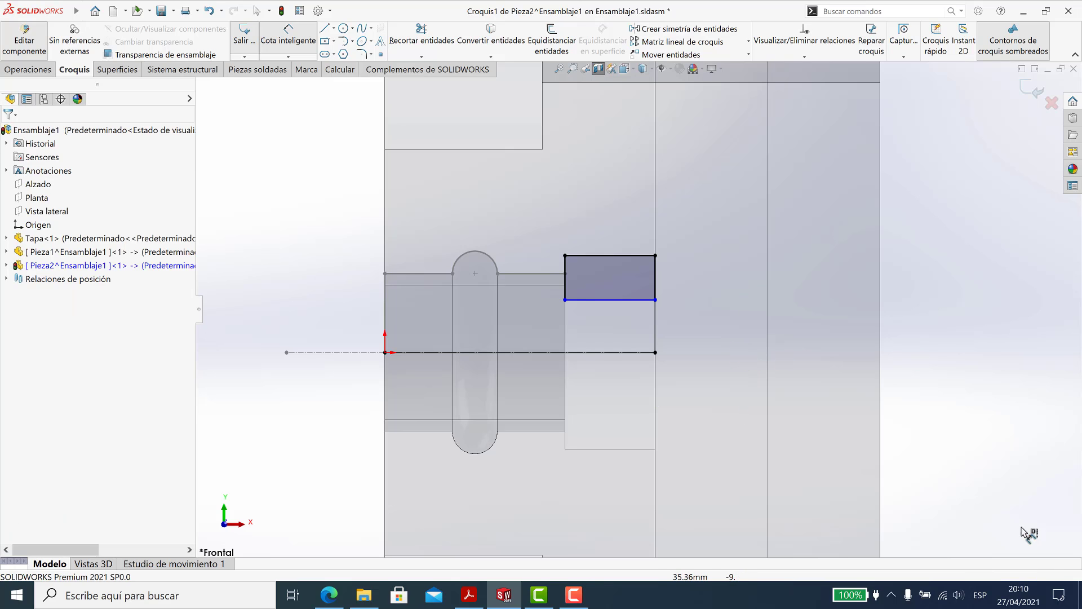
# Switch the document units to IPS and exit the sketch.
pyautogui.click(1033, 576)
pyautogui.click(962, 542)
pyautogui.click(1036, 89)
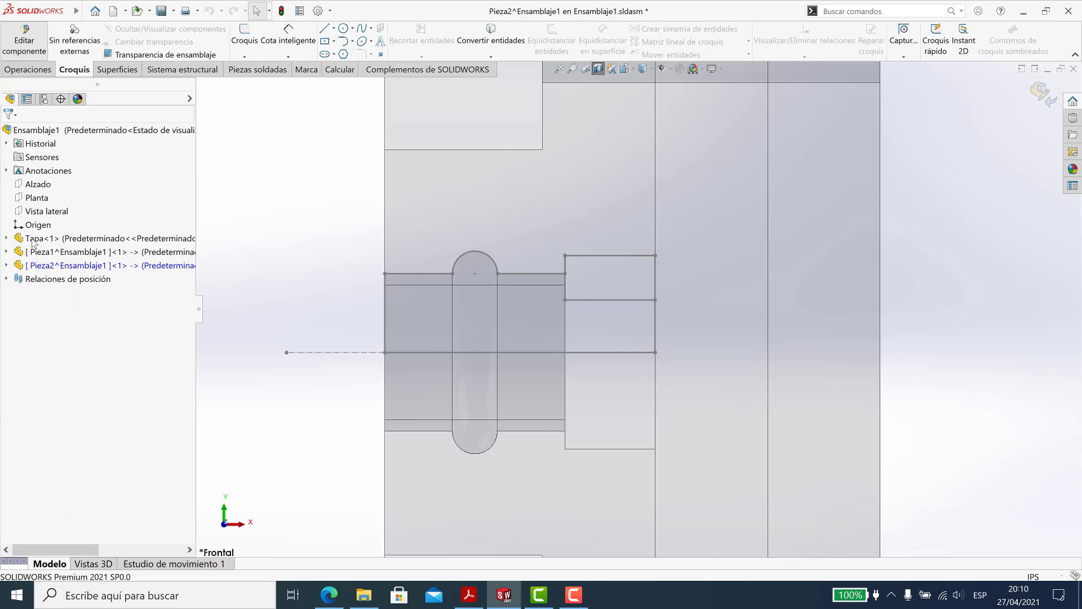
# Reopen Pieza2's Croquis1 and set the rectangle's bottom edge 0.30 from the axis.
pyautogui.click(73, 400)
pyautogui.click(87, 379)
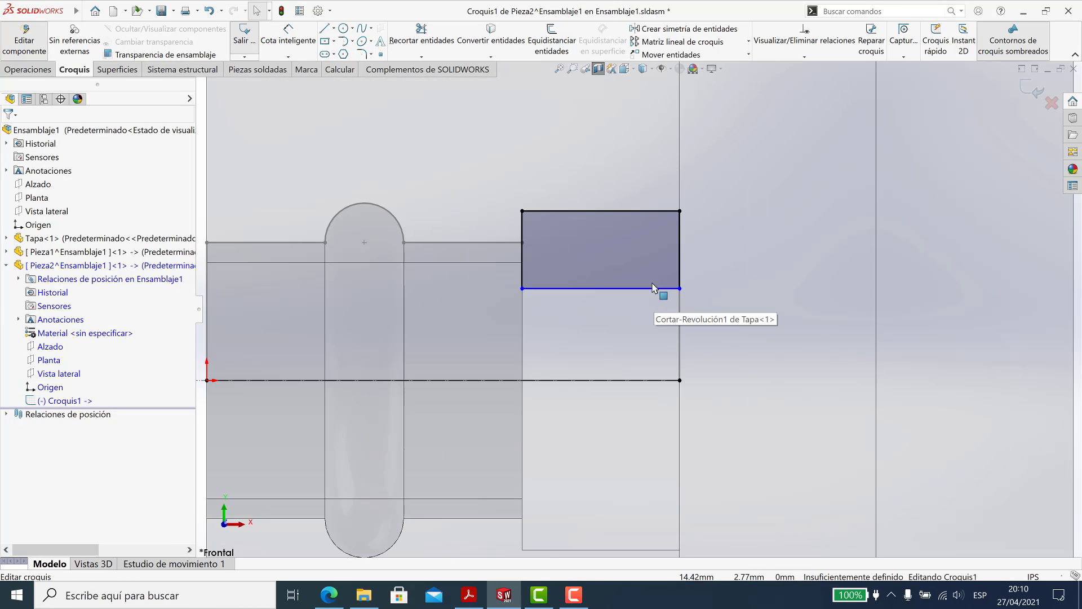
pyautogui.click(288, 34)
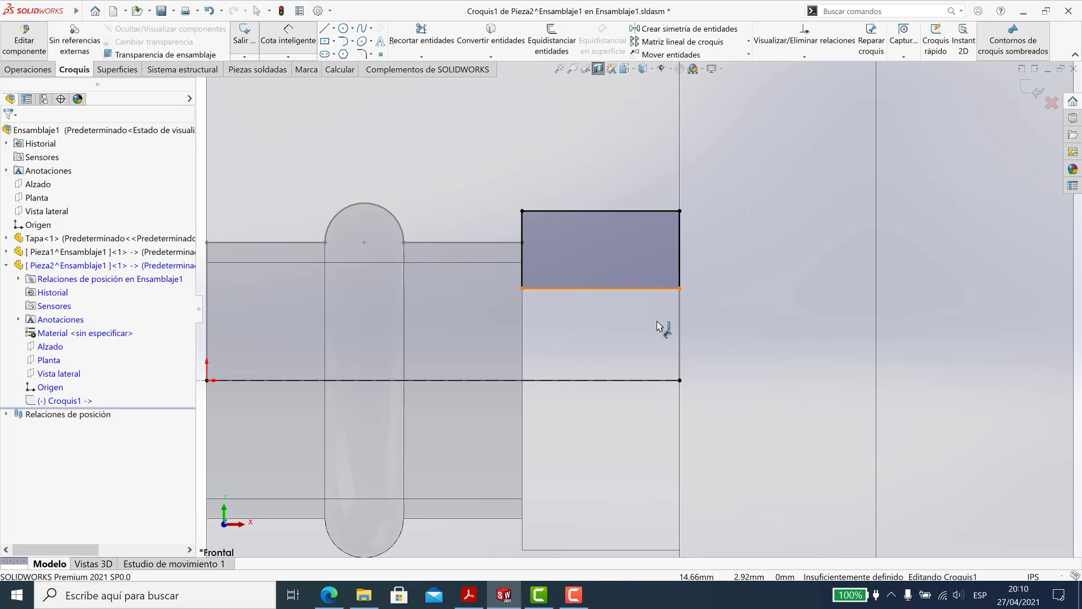
pyautogui.click(658, 288)
pyautogui.click(645, 380)
pyautogui.click(775, 398)
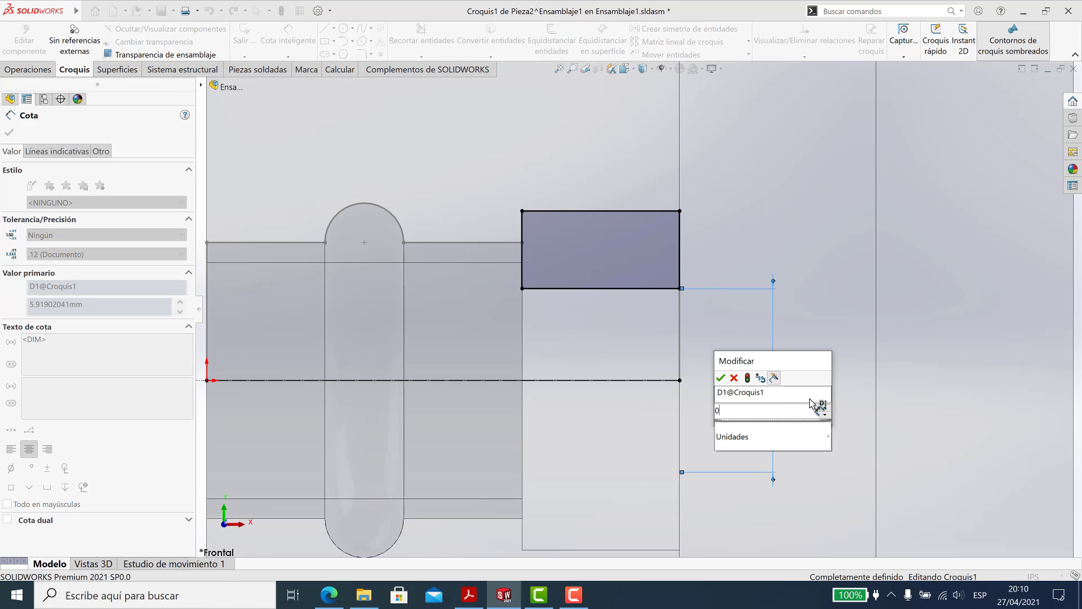
pyautogui.write('0.3')
pyautogui.press('Return')
pyautogui.press('f')
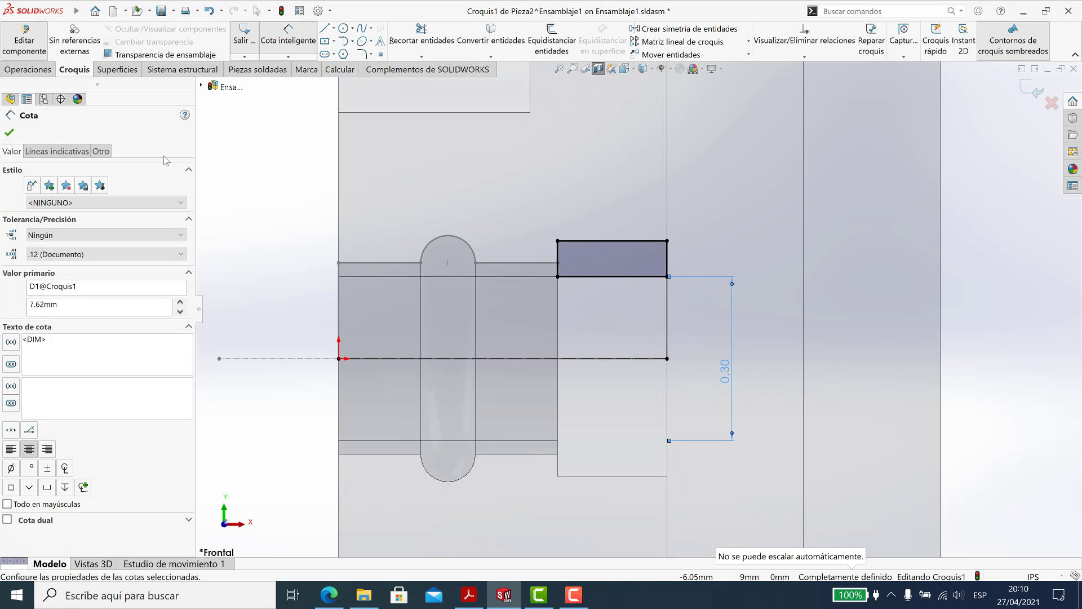
pyautogui.click(8, 133)
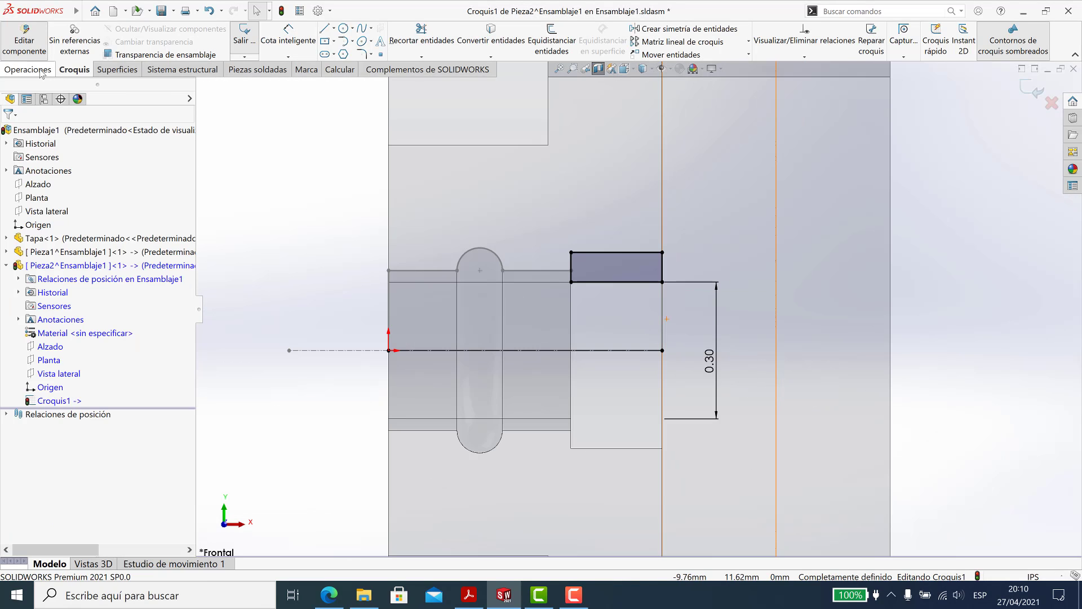
# Revolve the profile 360° into a solid ring and return to editing the assembly.
pyautogui.click(28, 70)
pyautogui.click(293, 41)
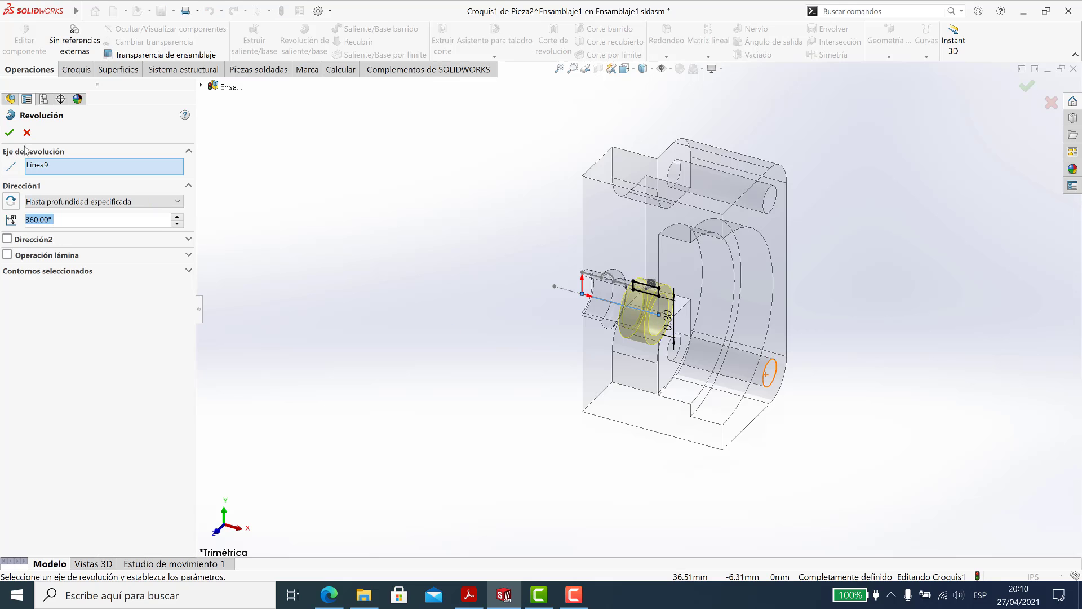
pyautogui.click(9, 135)
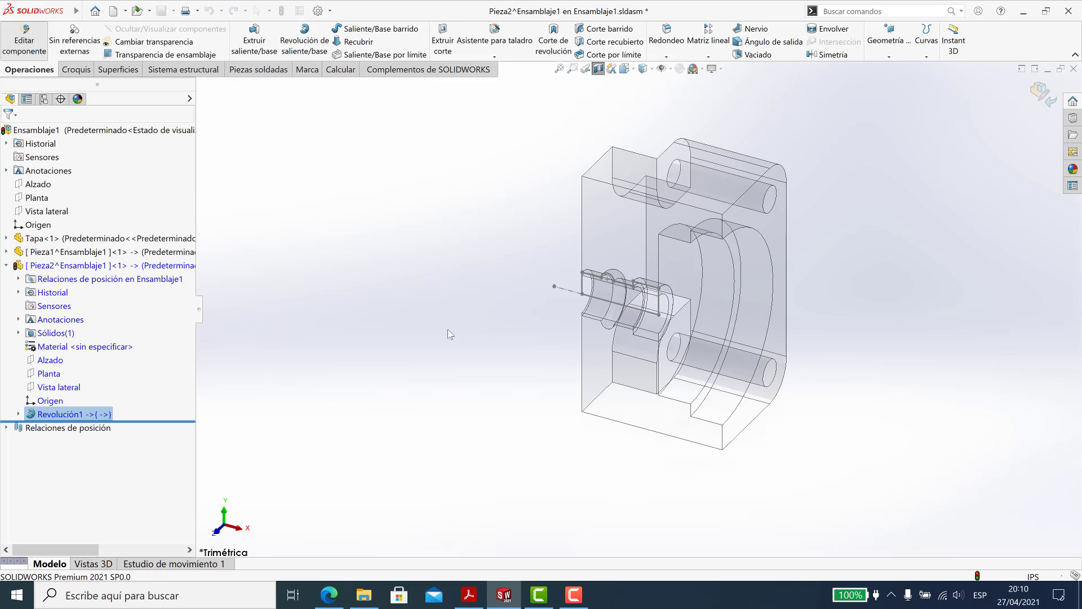
pyautogui.scroll(-2, 670, 301)
pyautogui.scroll(-3, 671, 301)
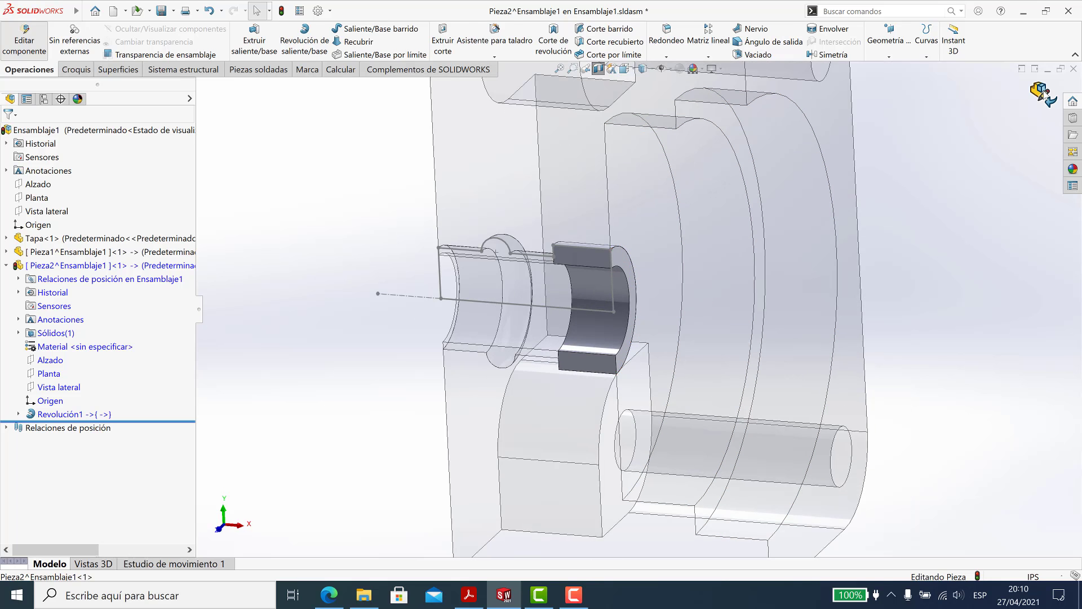
pyautogui.click(1042, 93)
pyautogui.moveTo(820, 353); pyautogui.dragTo(620, 324, button='middle')
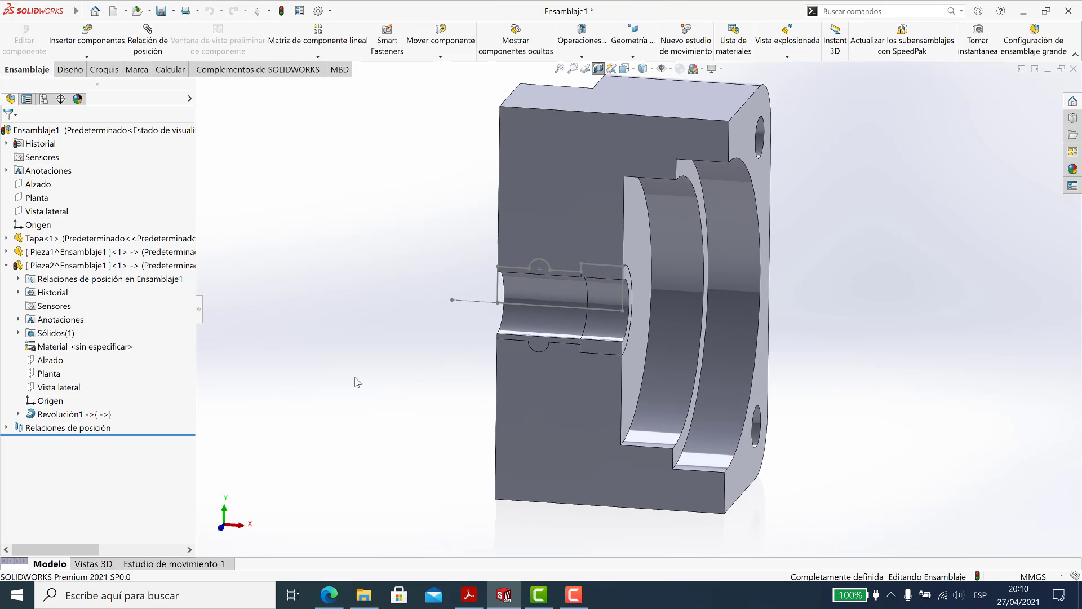
# Inspect the Tapa cover's revolved cut and its sketch Croquis4 in the tree.
pyautogui.click(6, 238)
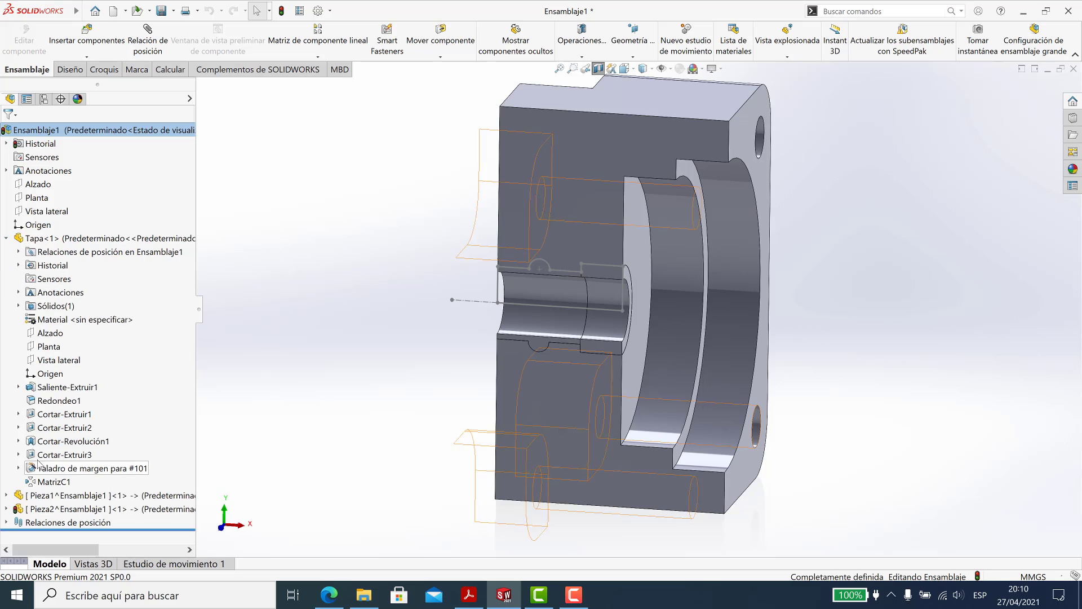
pyautogui.click(18, 440)
pyautogui.click(74, 454)
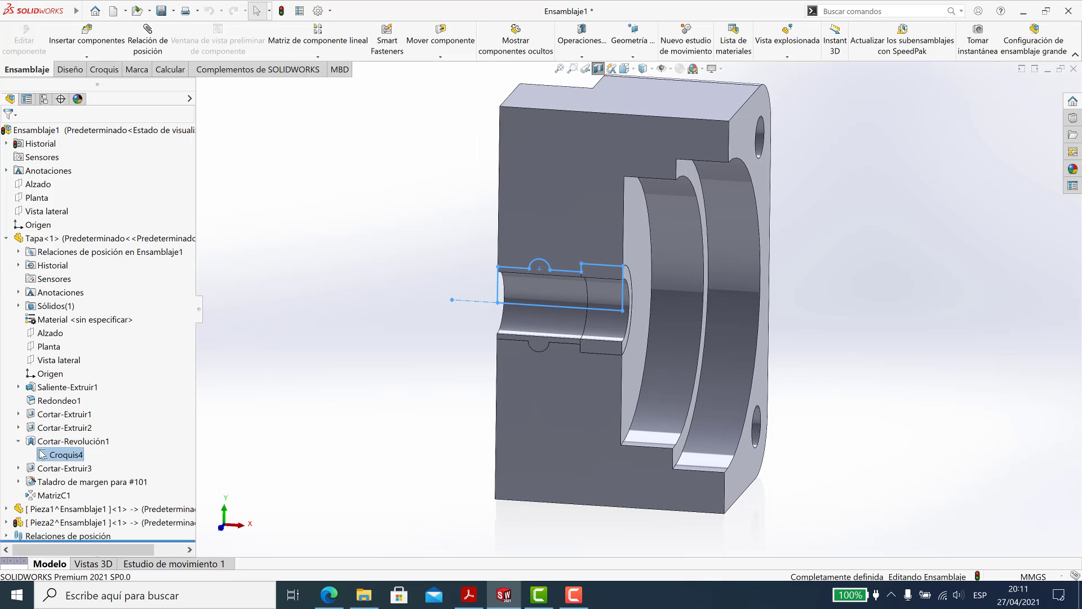
pyautogui.click(34, 129)
pyautogui.click(6, 237)
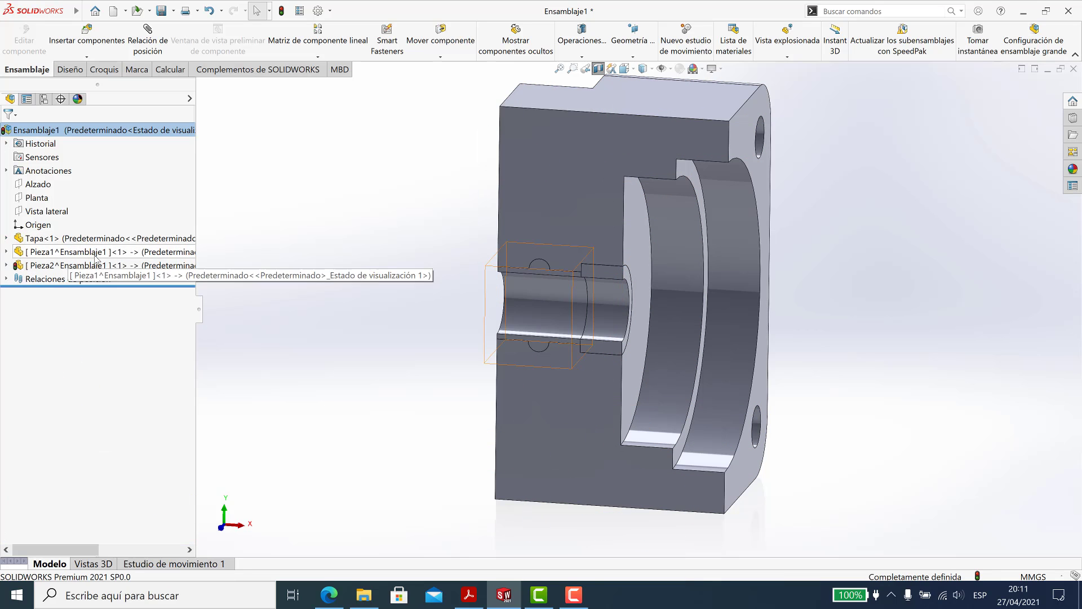
# Rename the virtual components Pieza1 to Junta and Pieza2 to Casquillo.
pyautogui.click(54, 253)
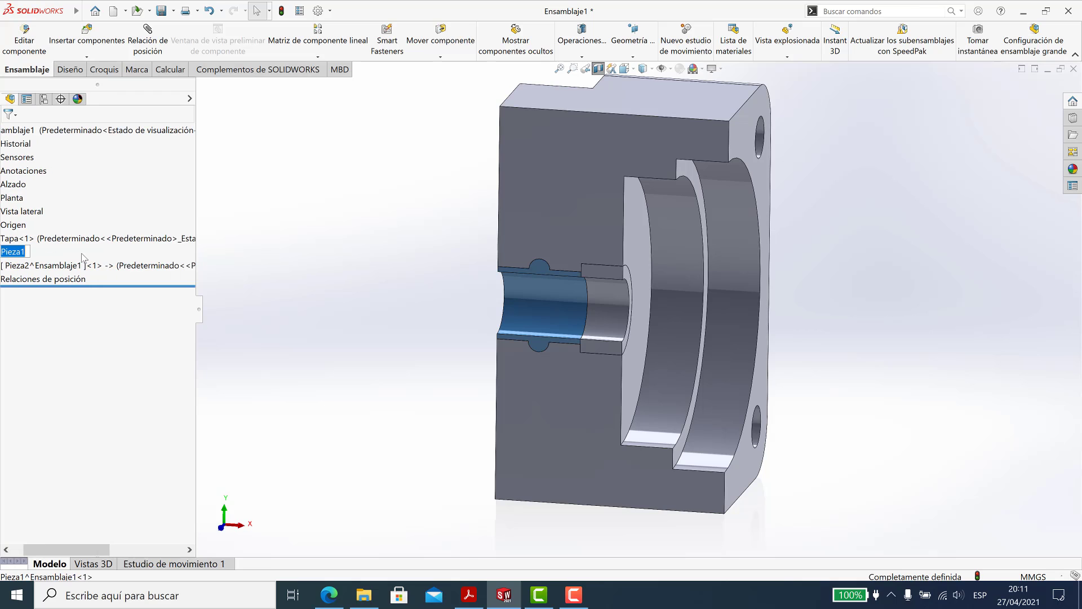
pyautogui.write('Junta')
pyautogui.press('Return')
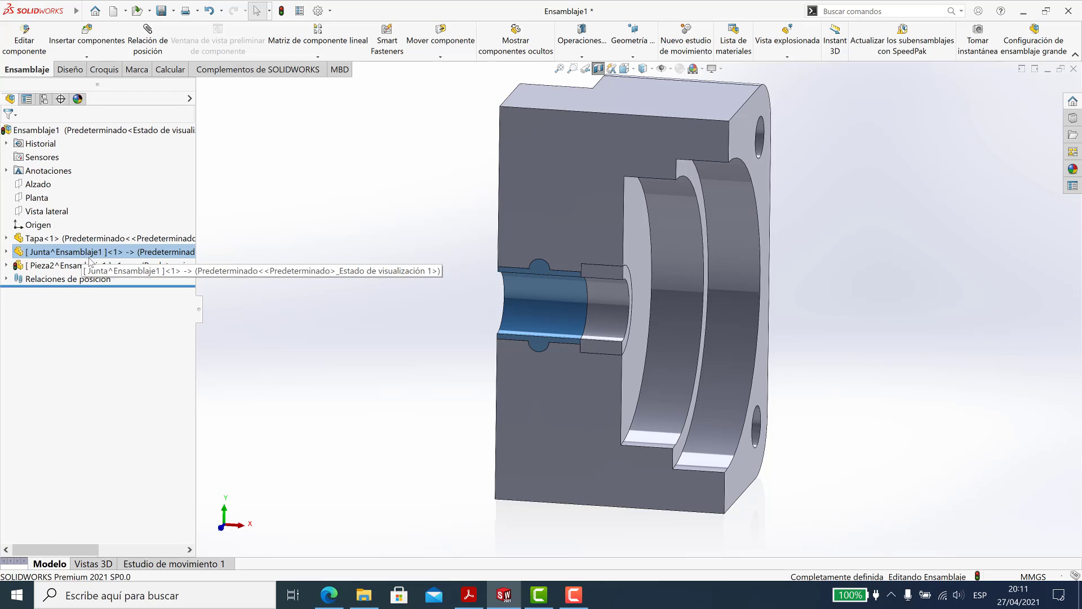
pyautogui.click(48, 266)
pyautogui.write('Casquillo')
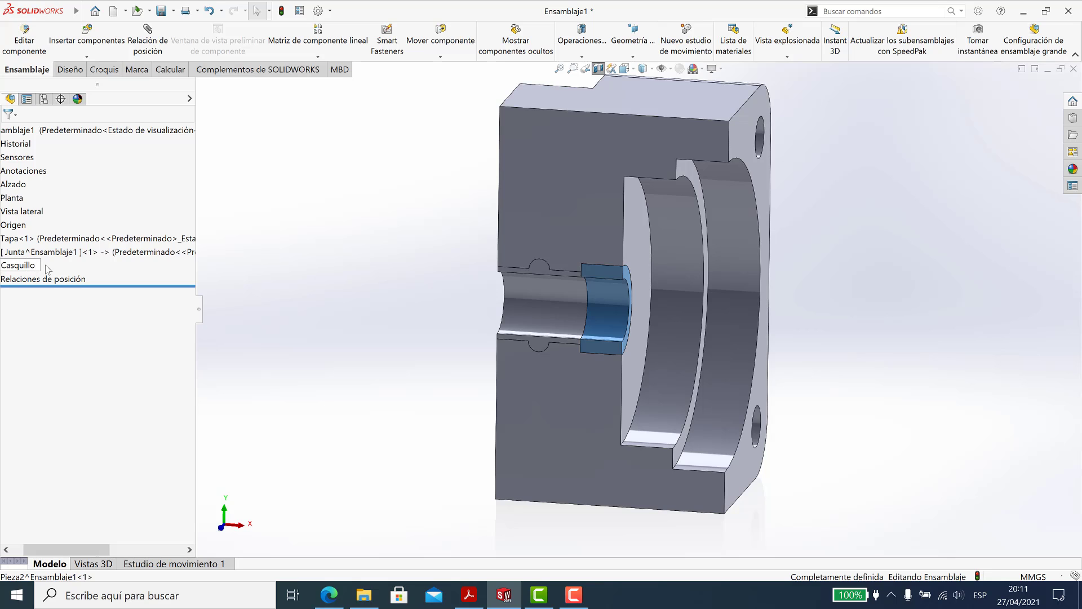
pyautogui.press('Return')
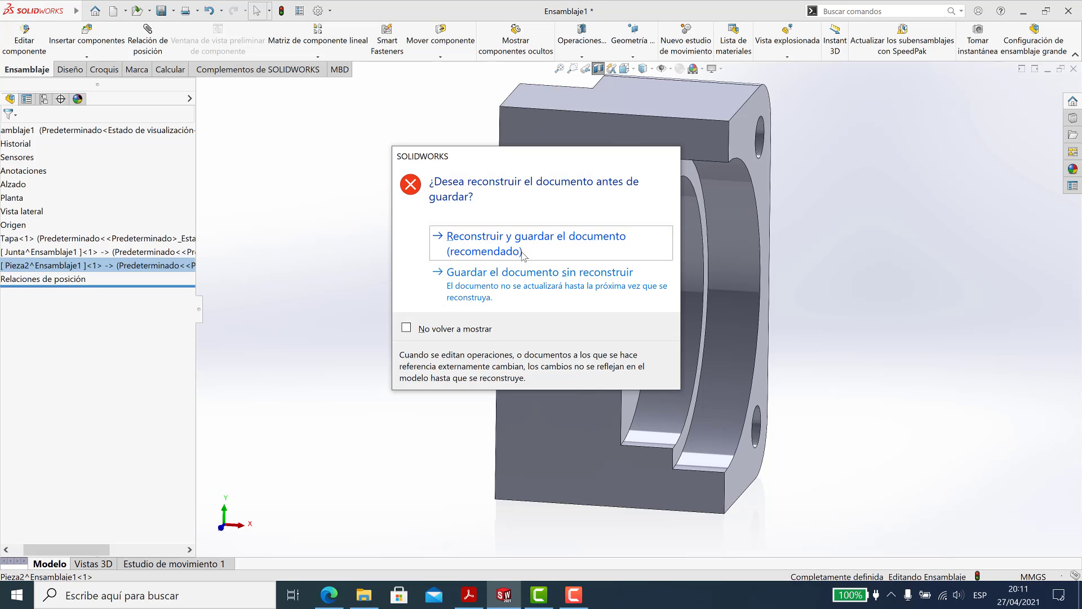
# Rebuild and save the document, then check the Casquillo node in the tree.
pyautogui.click(523, 256)
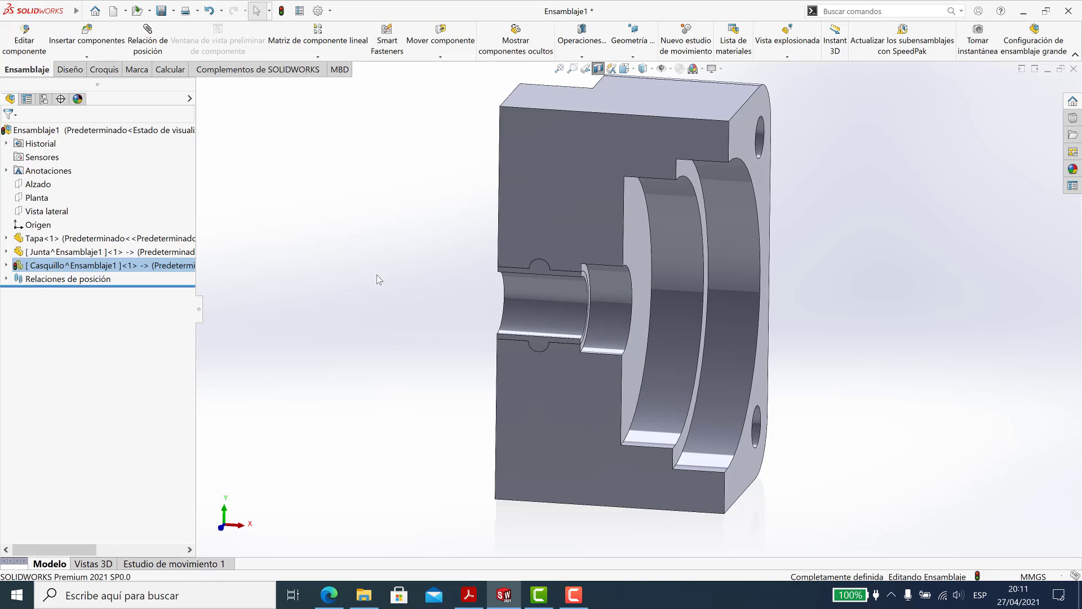
pyautogui.click(6, 265)
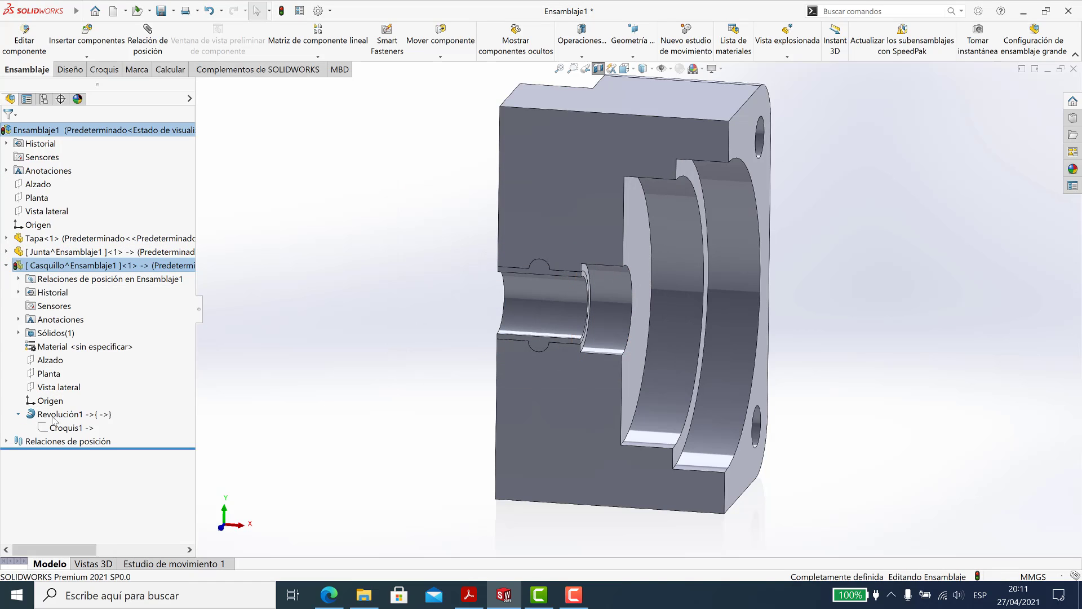
pyautogui.click(129, 265)
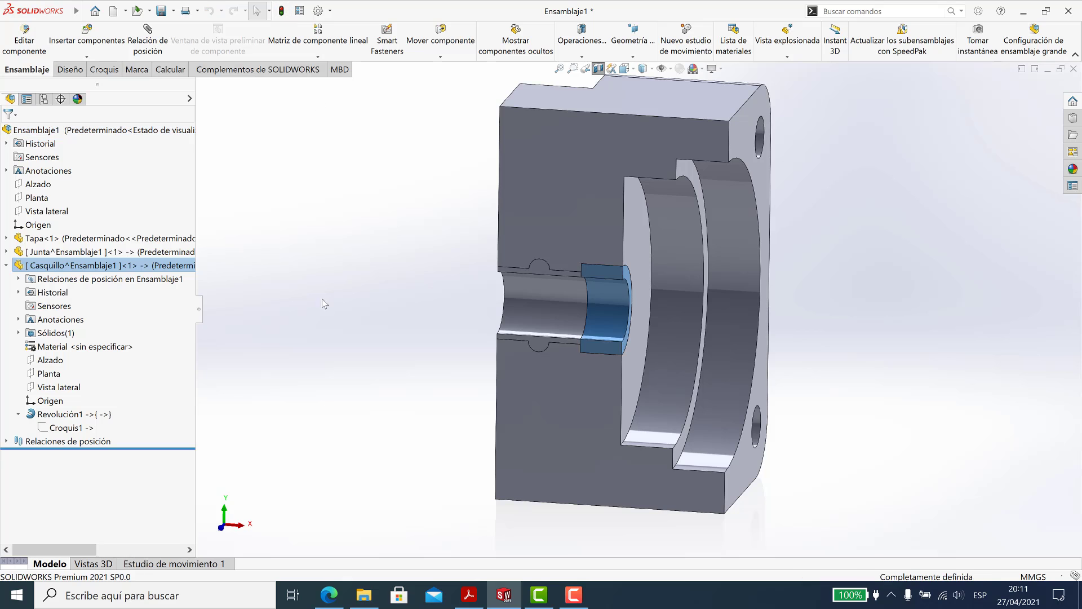
pyautogui.click(20, 297)
# Turn the view toward the bore and review the Junta seal's appearances and options.
pyautogui.click(7, 265)
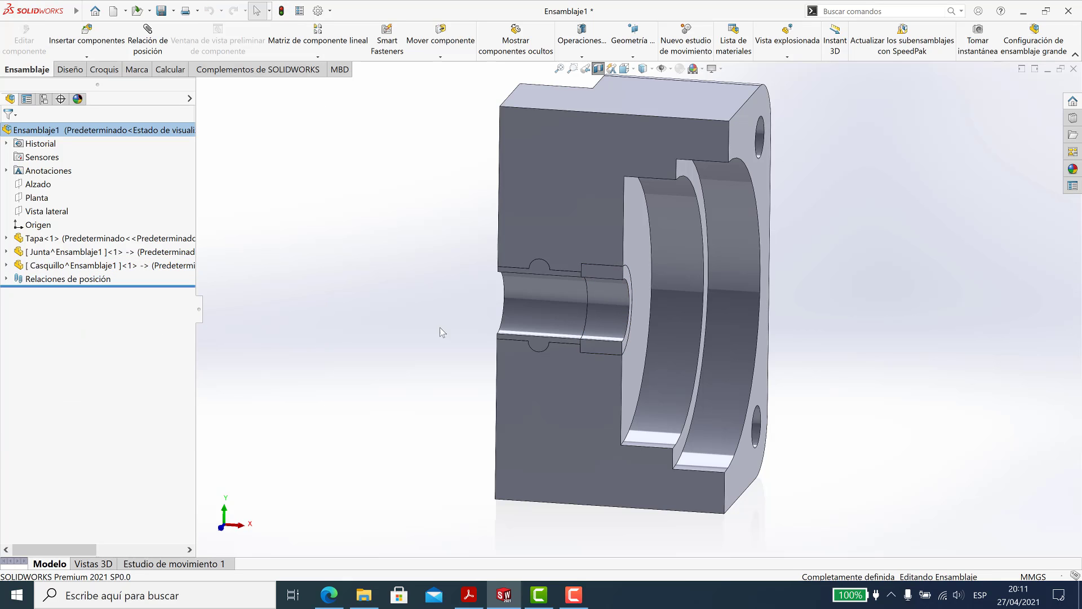
pyautogui.scroll(-5, 555, 333)
pyautogui.moveTo(555, 332); pyautogui.dragTo(188, 325, button='middle')
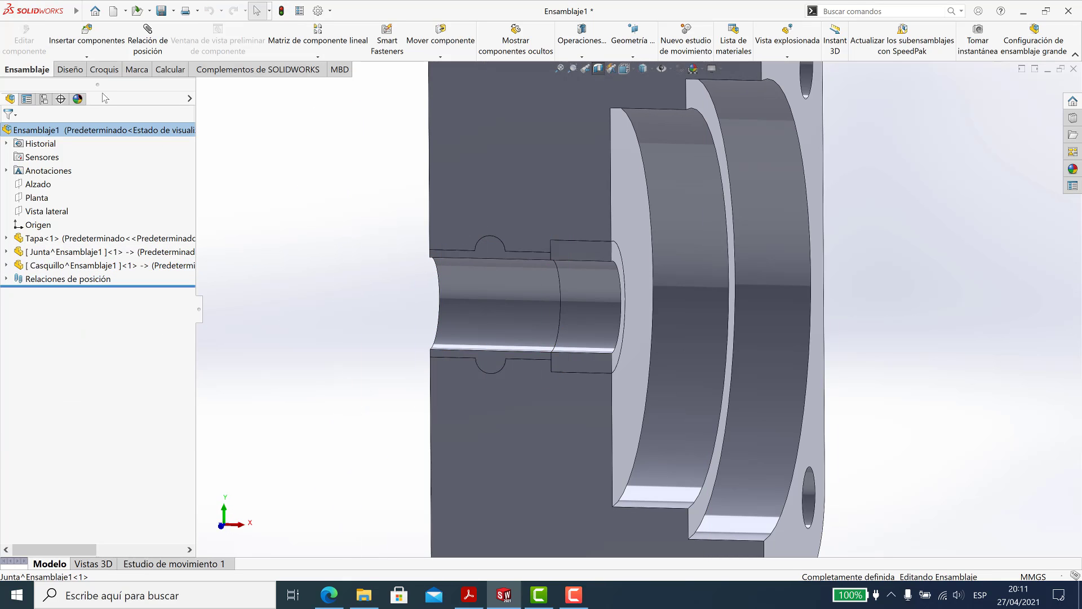
pyautogui.click(73, 253)
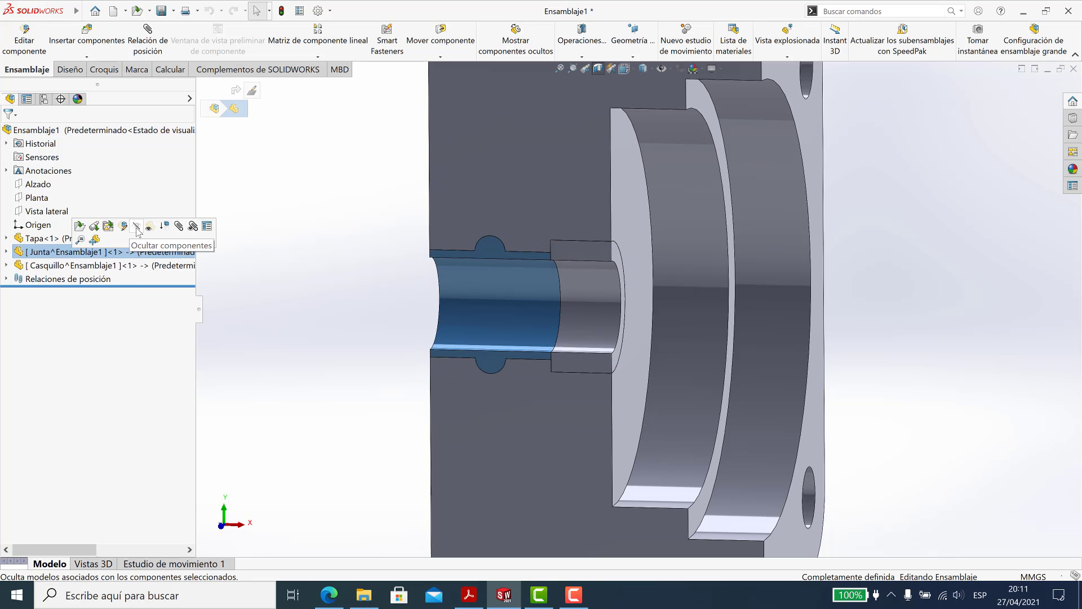
pyautogui.click(78, 99)
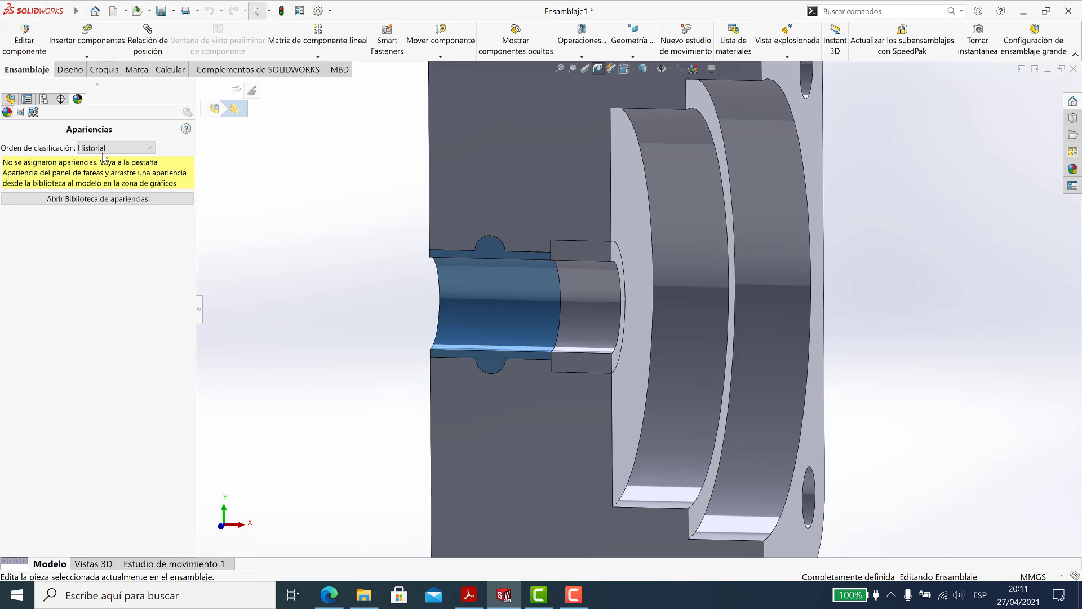
pyautogui.click(10, 99)
pyautogui.rightClick(85, 254)
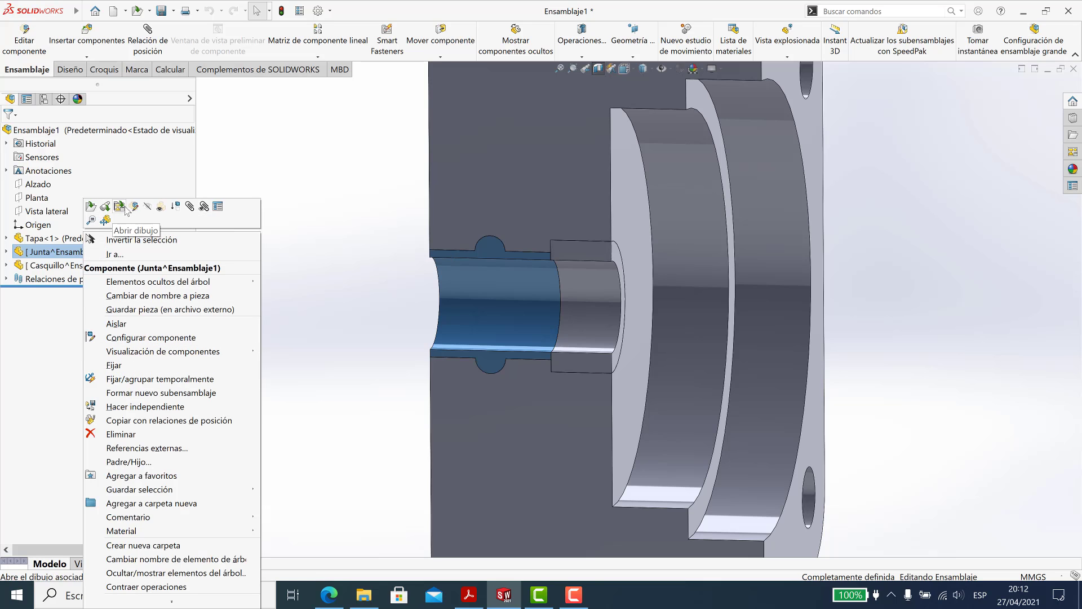
pyautogui.click(196, 162)
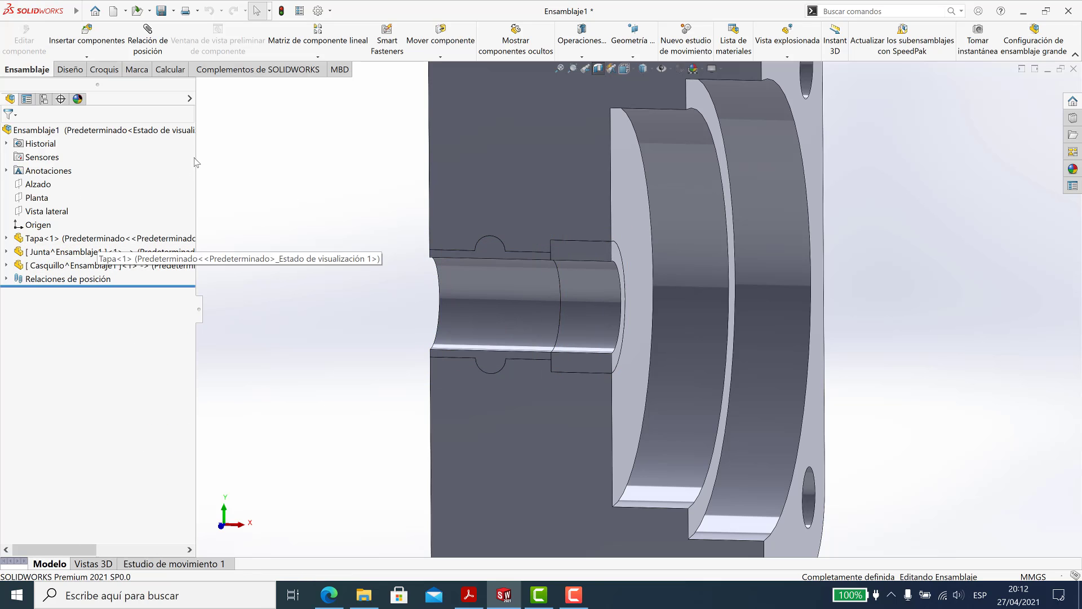
# Add a new display state, Estado de visualización-2, from Junta's display cell.
pyautogui.click(190, 99)
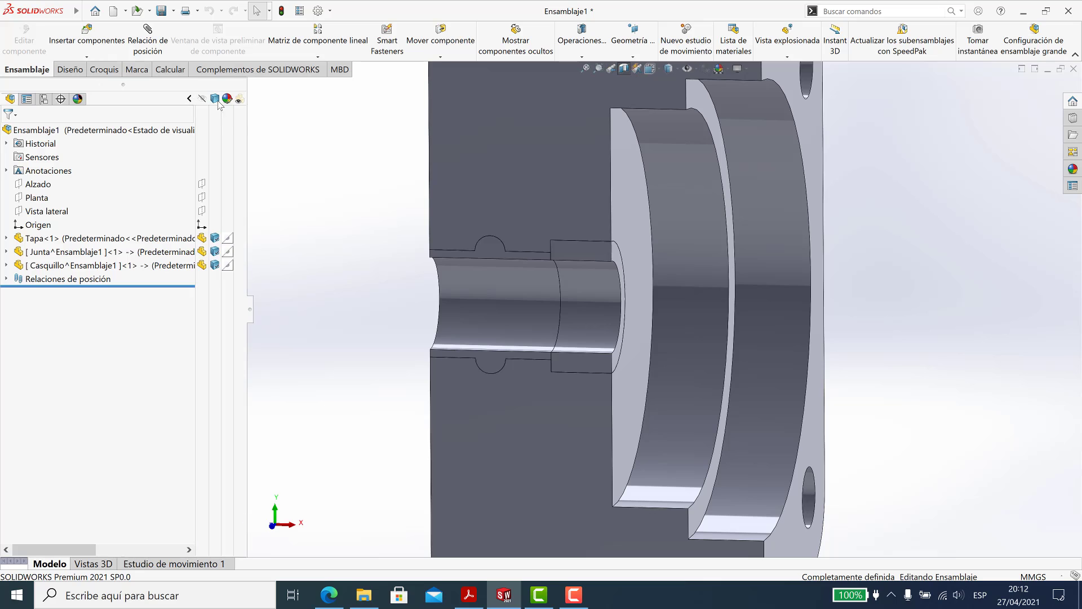
pyautogui.click(228, 255)
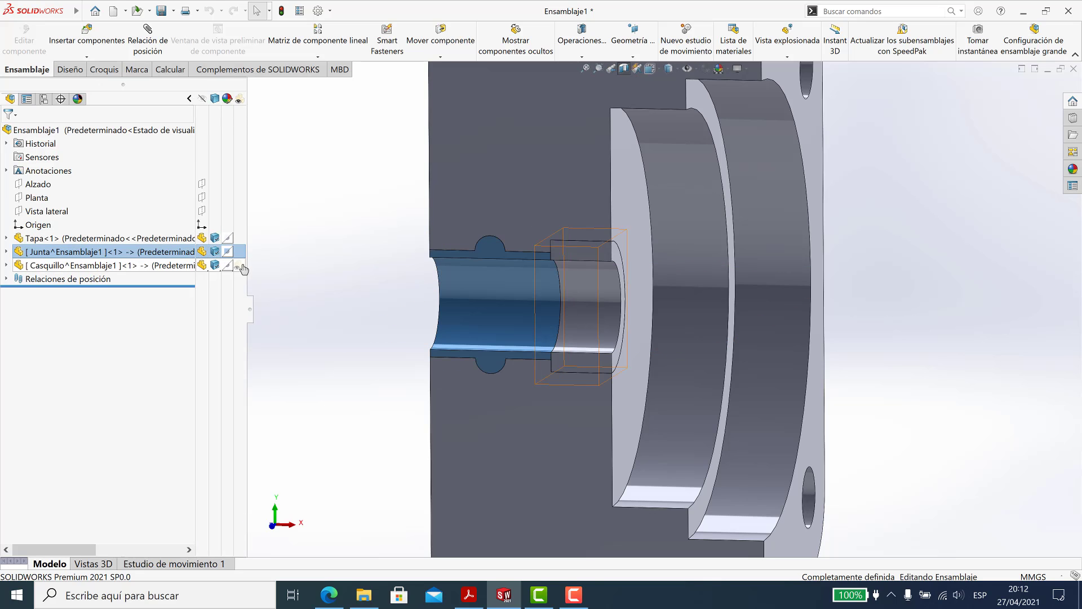
pyautogui.click(228, 254)
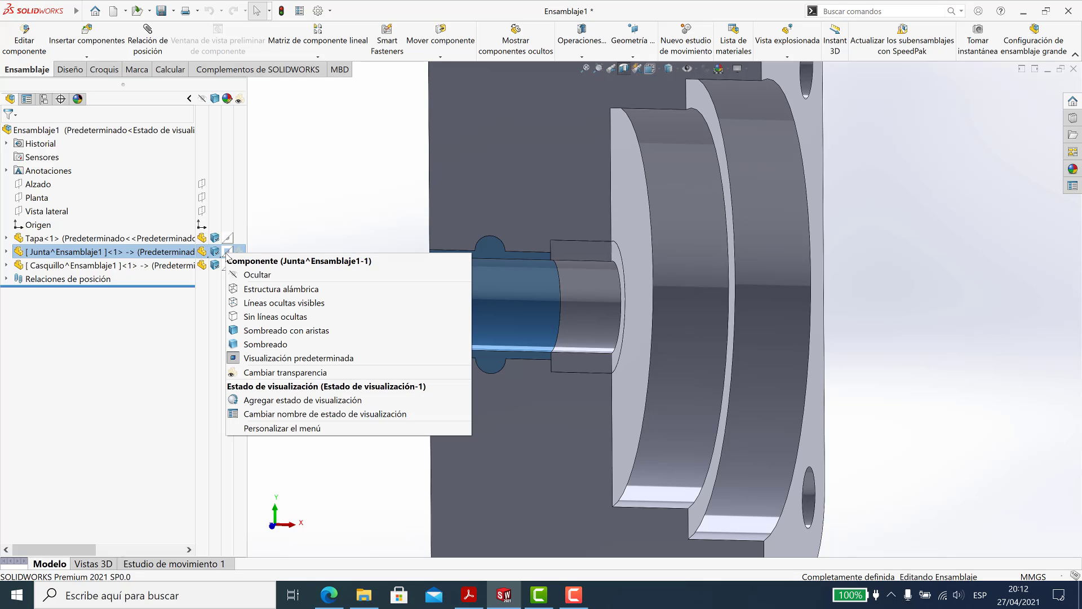
pyautogui.click(274, 403)
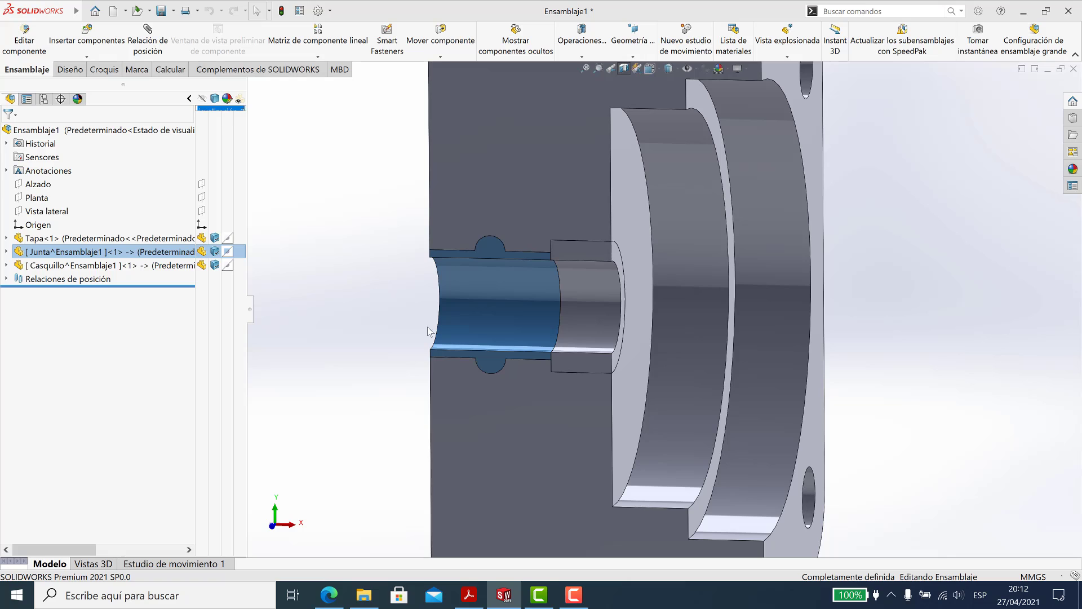
pyautogui.press('Return')
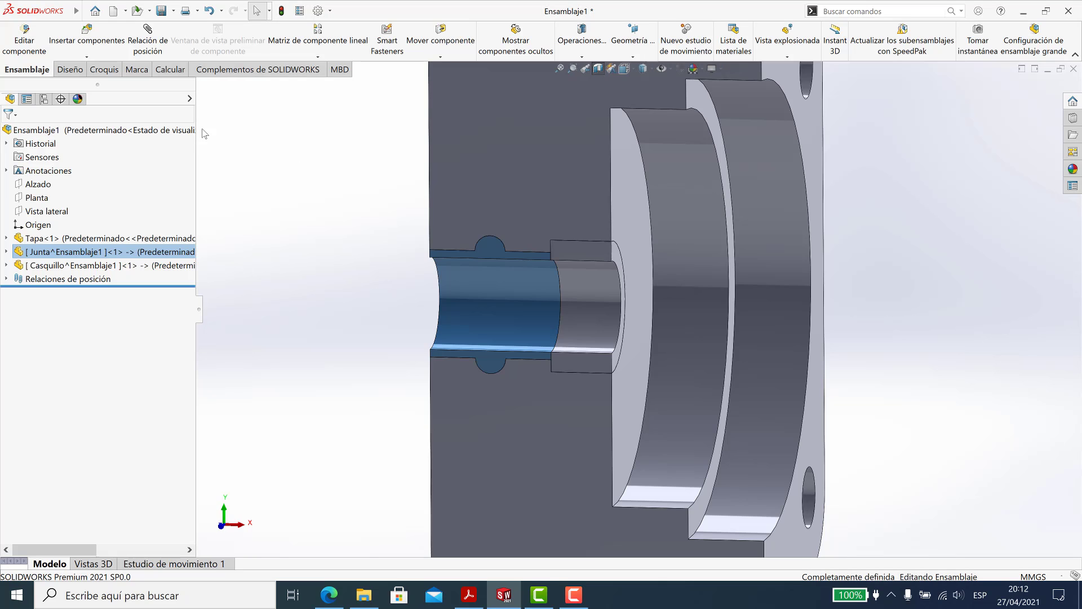
# Make the Junta O-ring visible in its groove.
pyautogui.click(354, 256)
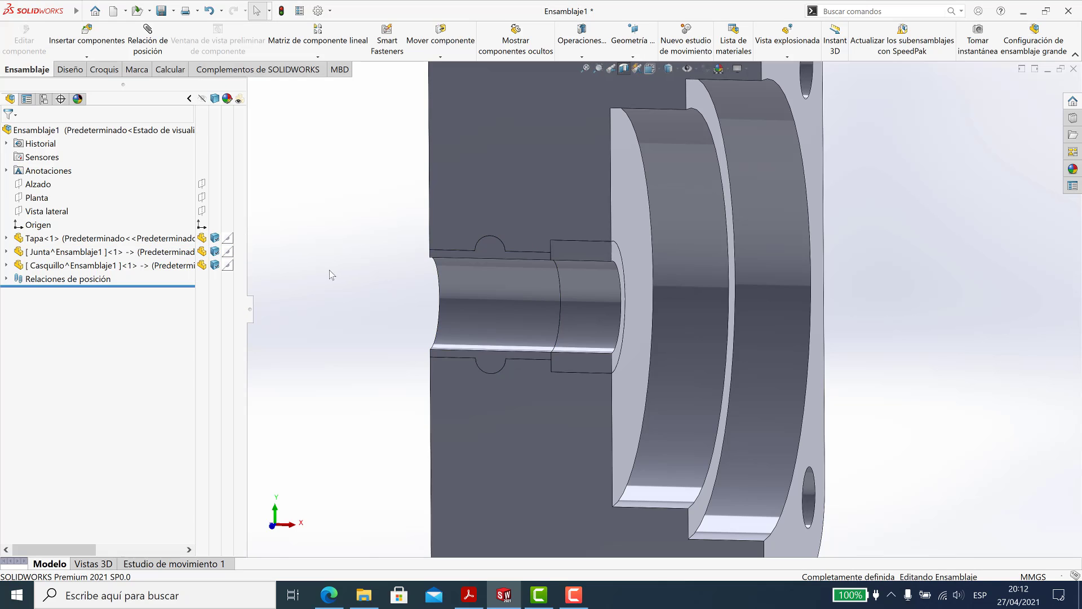
pyautogui.click(169, 252)
pyautogui.click(267, 272)
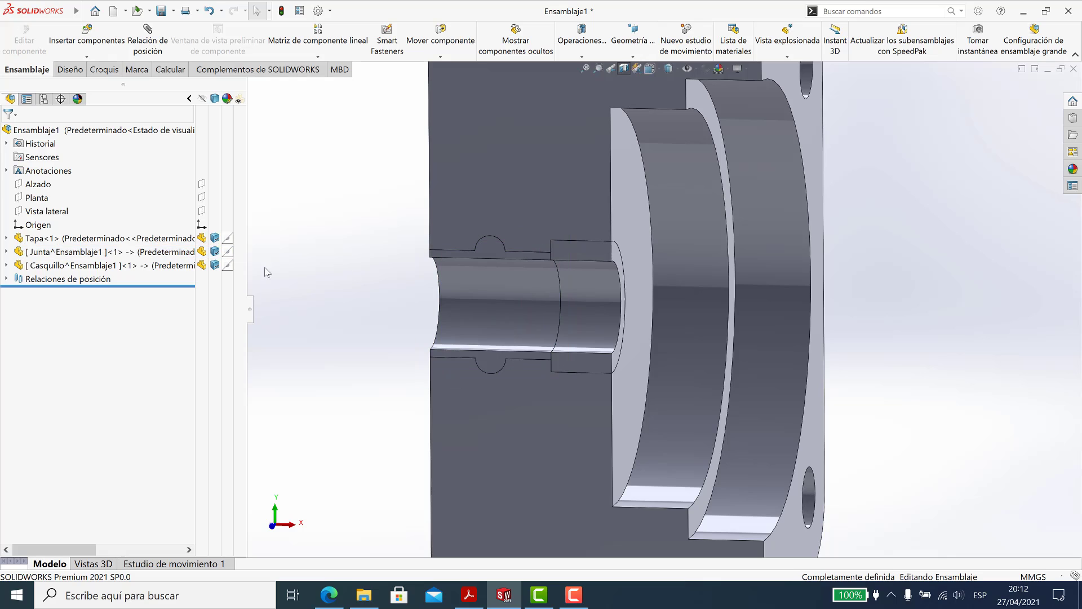
pyautogui.click(202, 251)
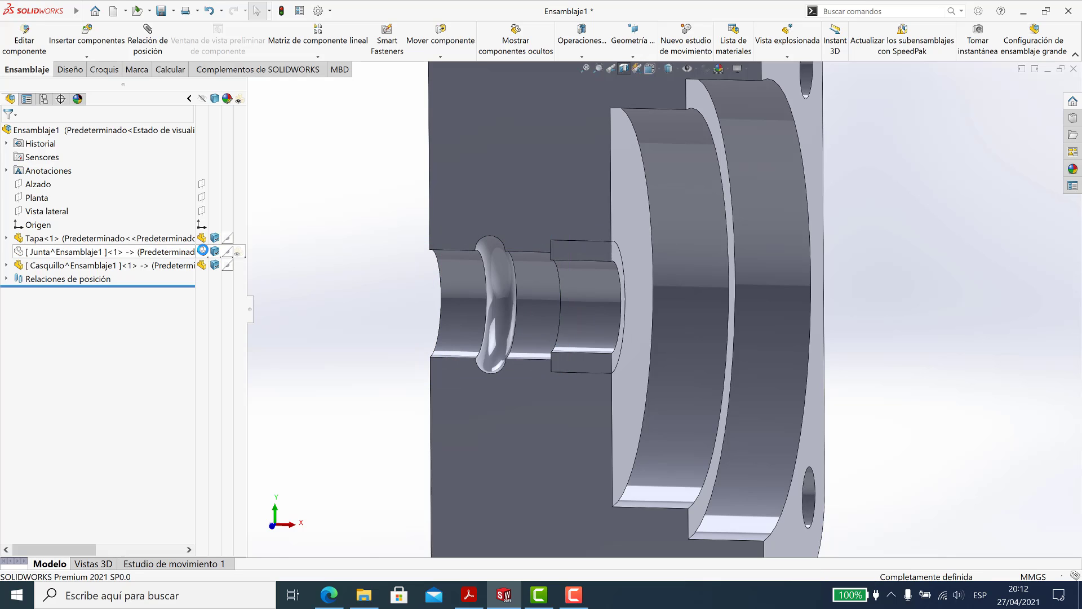
# Review Junta's display options and visibility toggle, then select the Casquillo bushing.
pyautogui.moveTo(110, 251)
pyautogui.rightClick(229, 254)
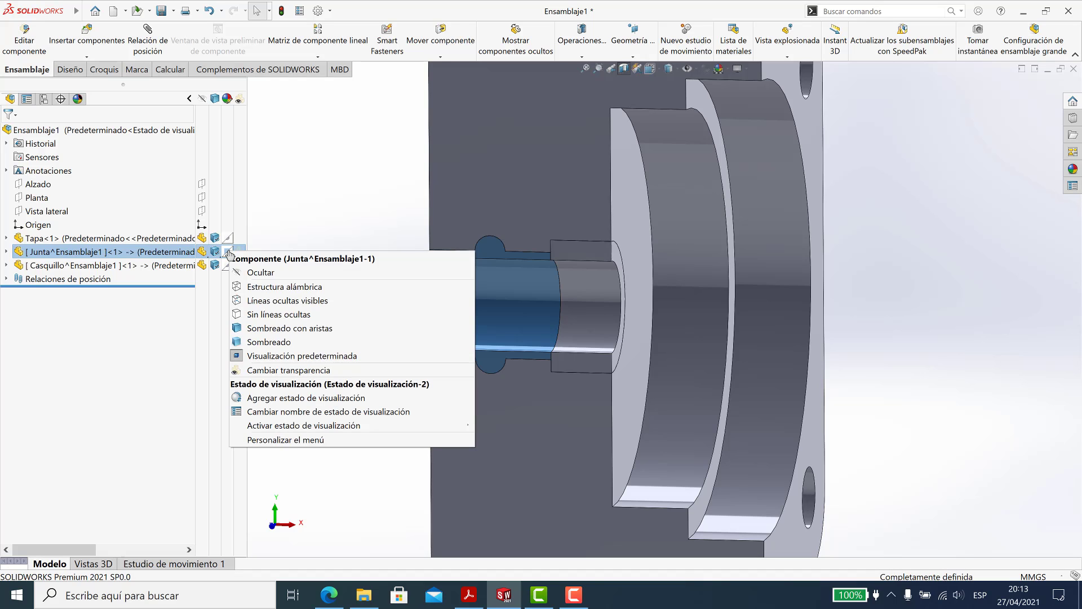
pyautogui.click(285, 440)
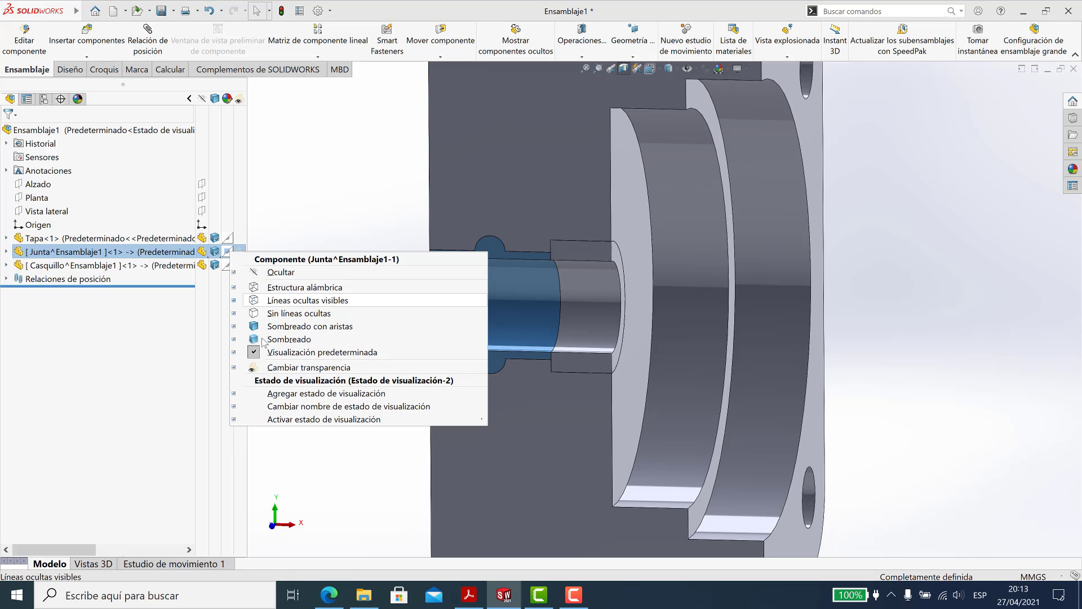
pyautogui.click(291, 212)
pyautogui.click(239, 252)
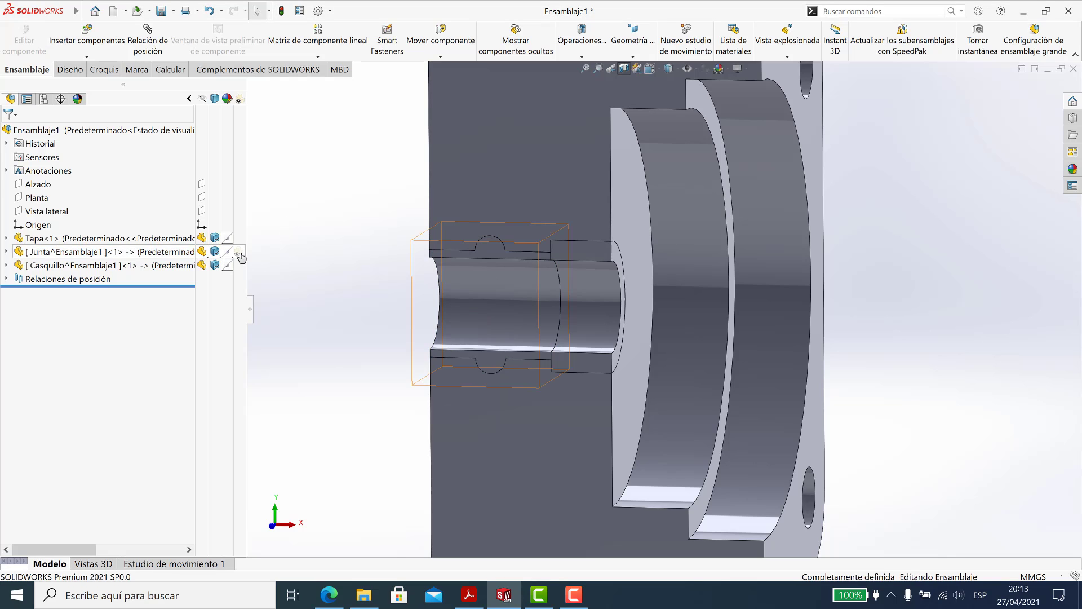
pyautogui.click(239, 251)
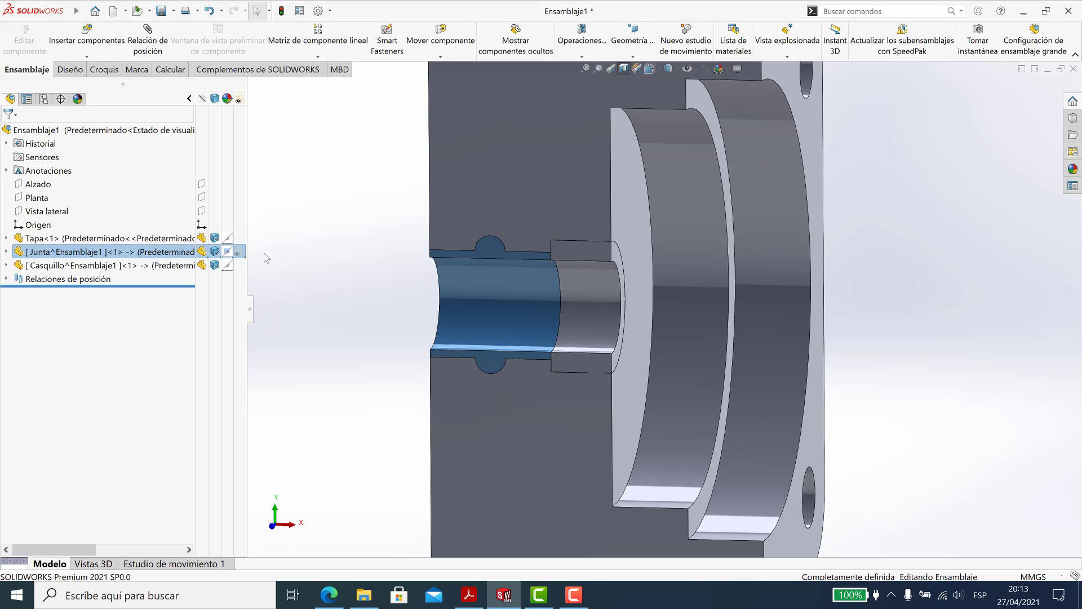
pyautogui.click(227, 251)
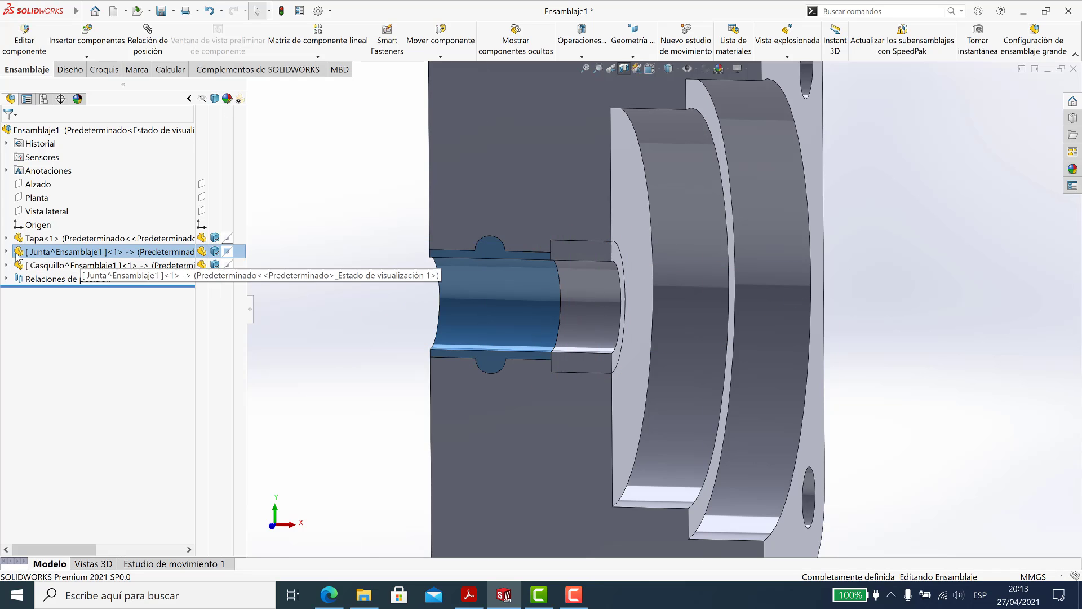
pyautogui.click(169, 265)
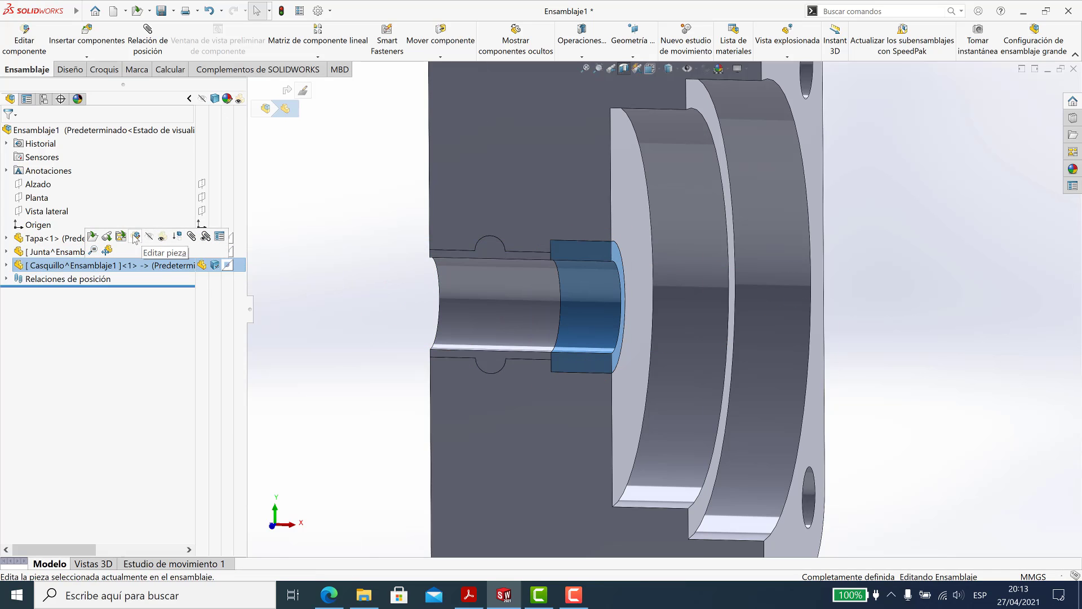
# Hide the display pane and orbit to inspect the cover's bore edge.
pyautogui.click(254, 139)
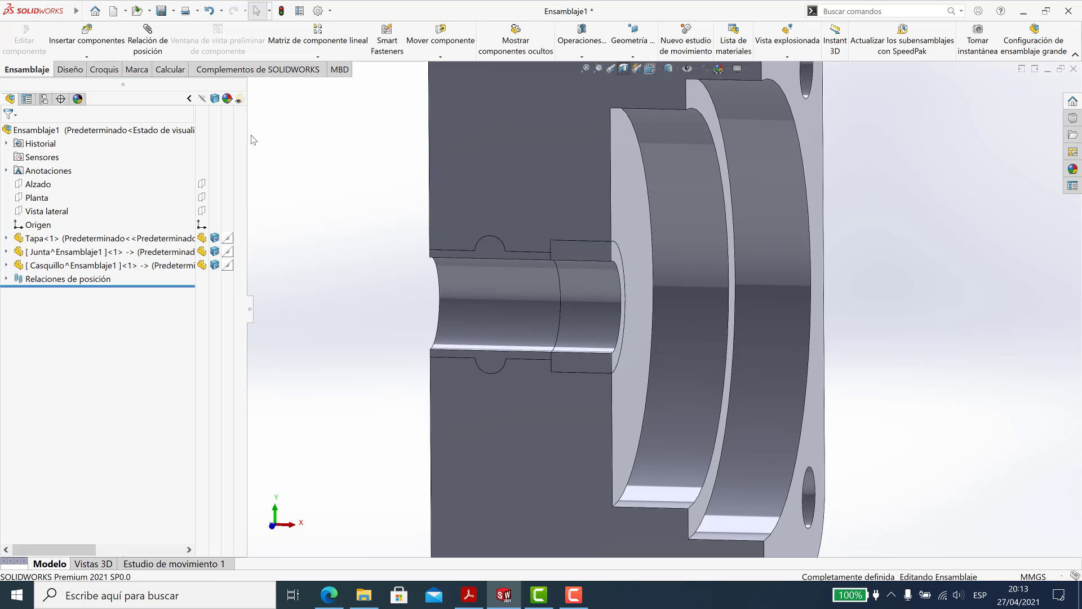
pyautogui.click(189, 98)
pyautogui.moveTo(441, 328); pyautogui.dragTo(692, 347, button='middle')
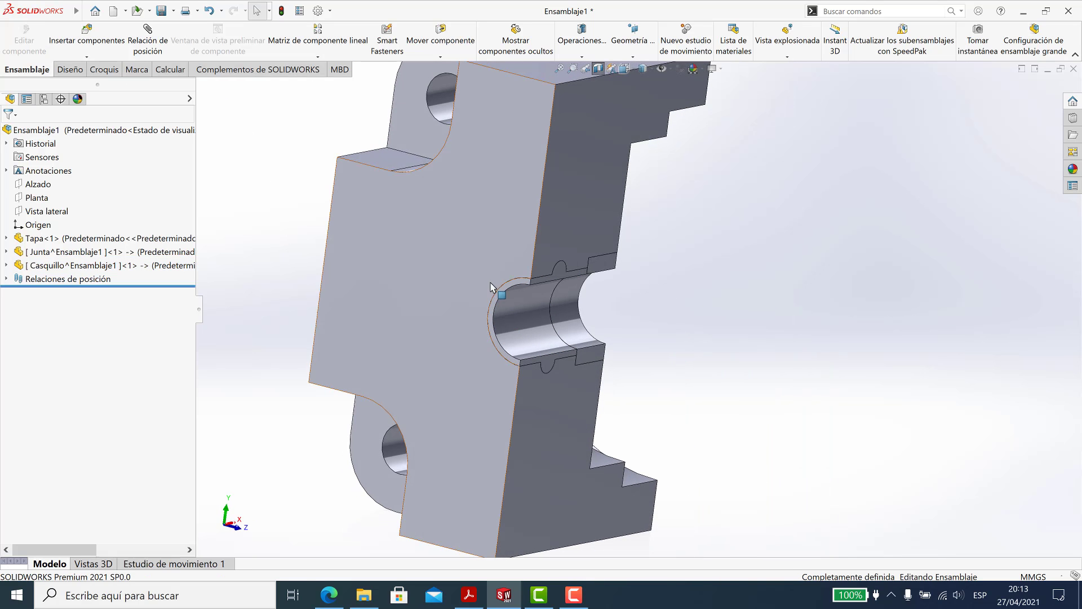
pyautogui.click(496, 296)
pyautogui.click(715, 309)
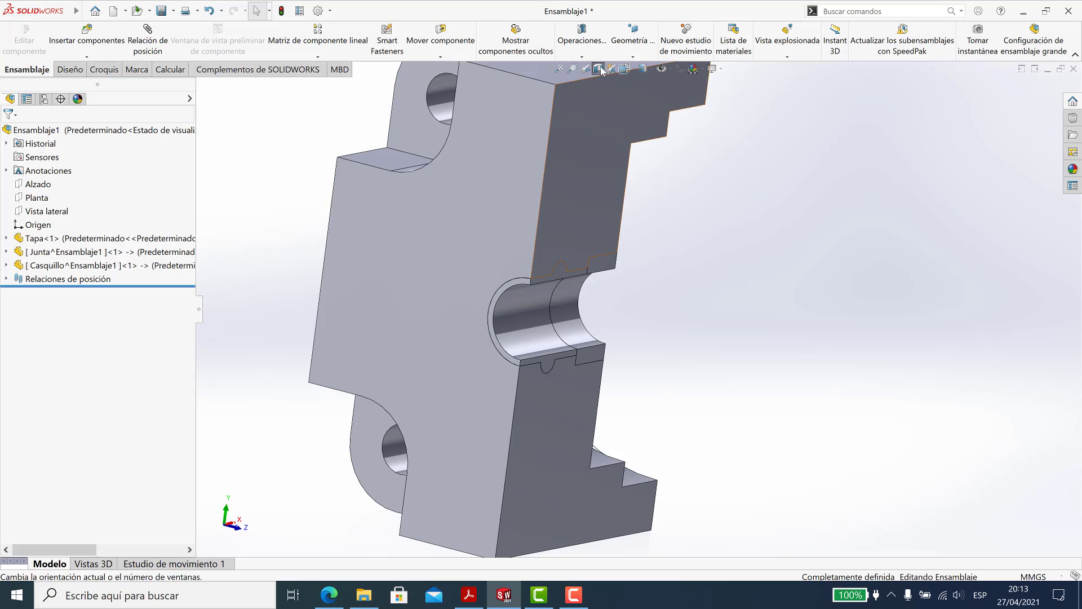
pyautogui.hotkey('shift', 'Tab')
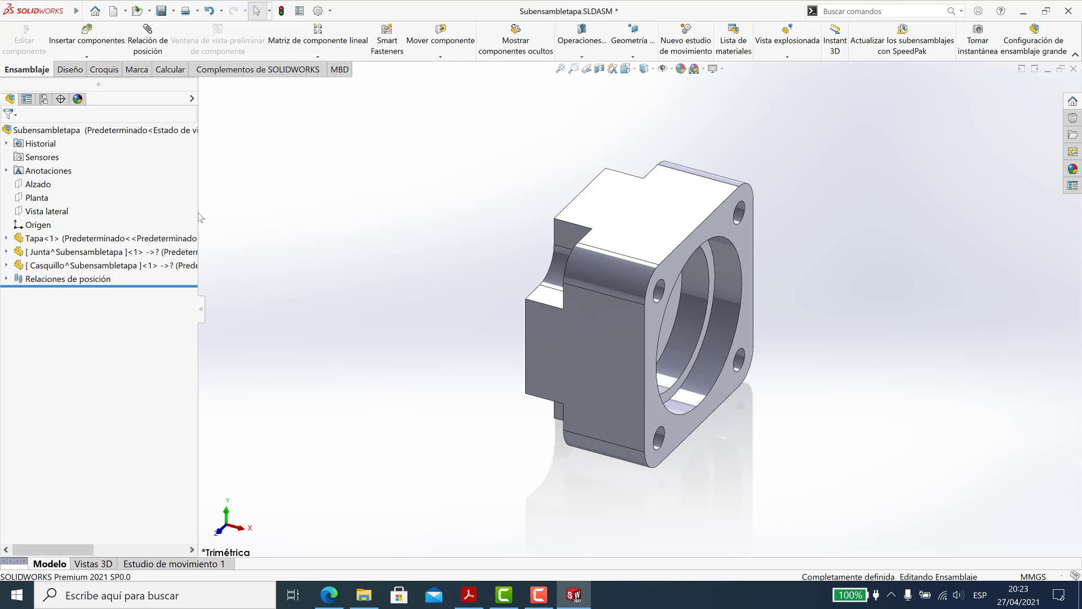
# Select the Alzado plane and start a section view of the assembly.
pyautogui.moveTo(200, 217); pyautogui.dragTo(240, 216)
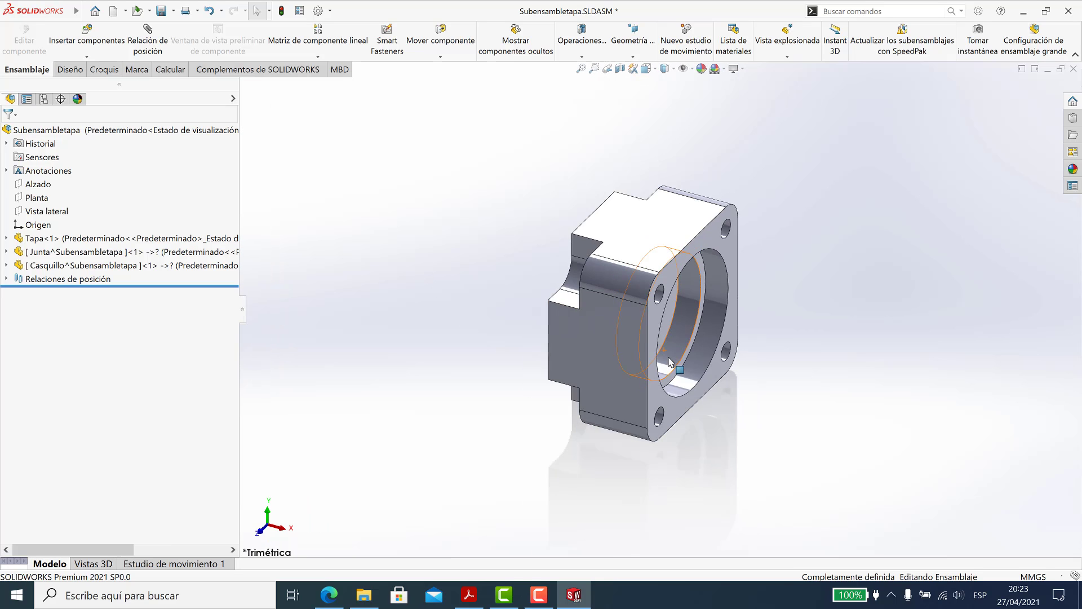
pyautogui.moveTo(669, 361); pyautogui.dragTo(648, 338, button='middle')
pyautogui.scroll(5, 648, 338)
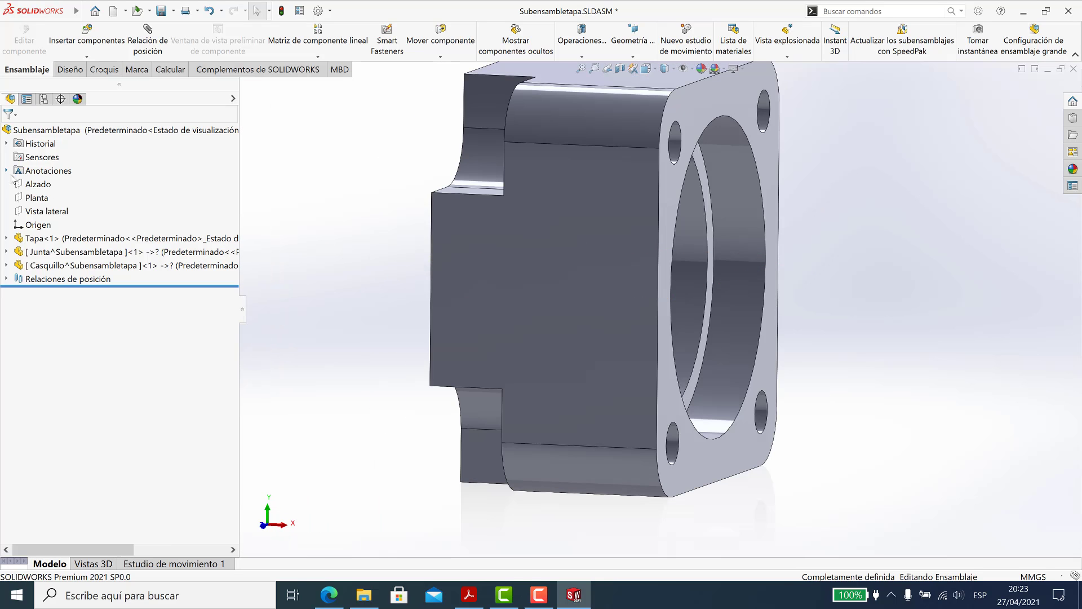
pyautogui.click(17, 184)
pyautogui.click(619, 69)
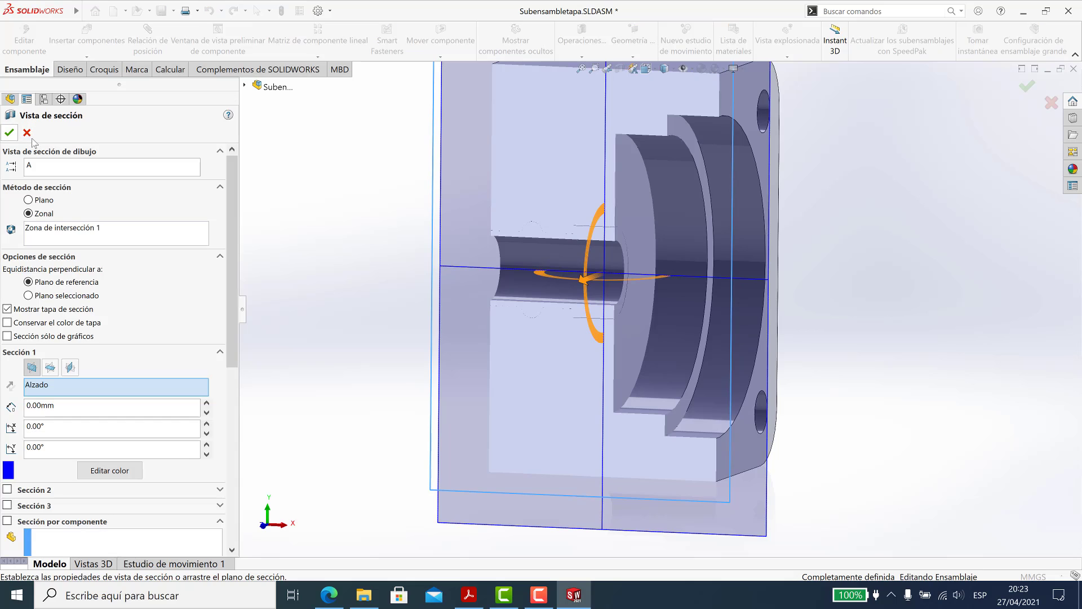
# Apply the Alzado section and inspect the sectioned Casquillo and Tapa faces.
pyautogui.click(9, 132)
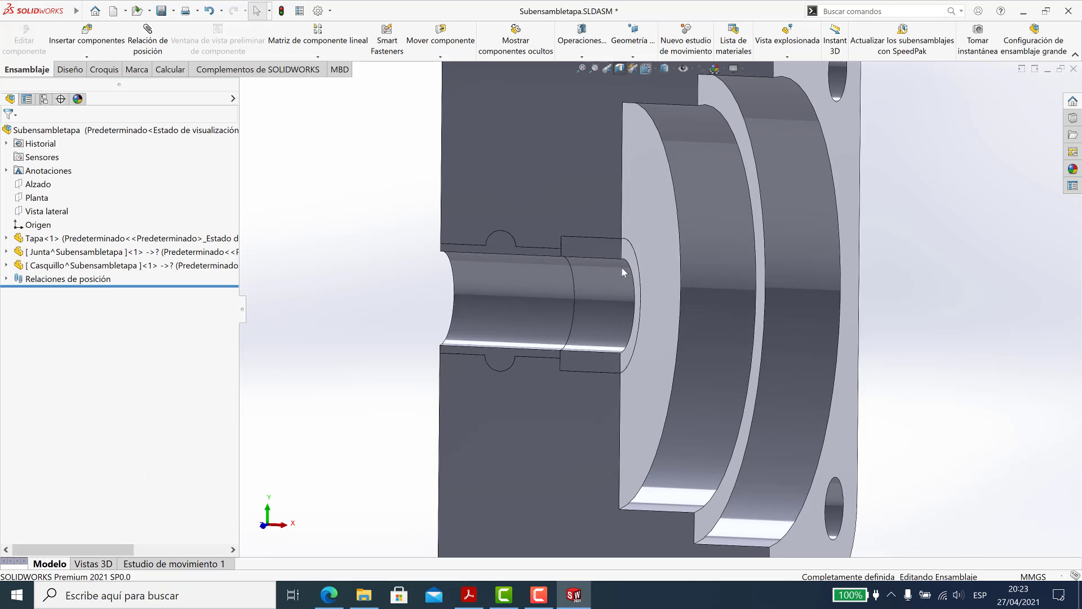
pyautogui.moveTo(622, 272); pyautogui.dragTo(636, 312, button='middle')
pyautogui.click(483, 316)
pyautogui.click(620, 323)
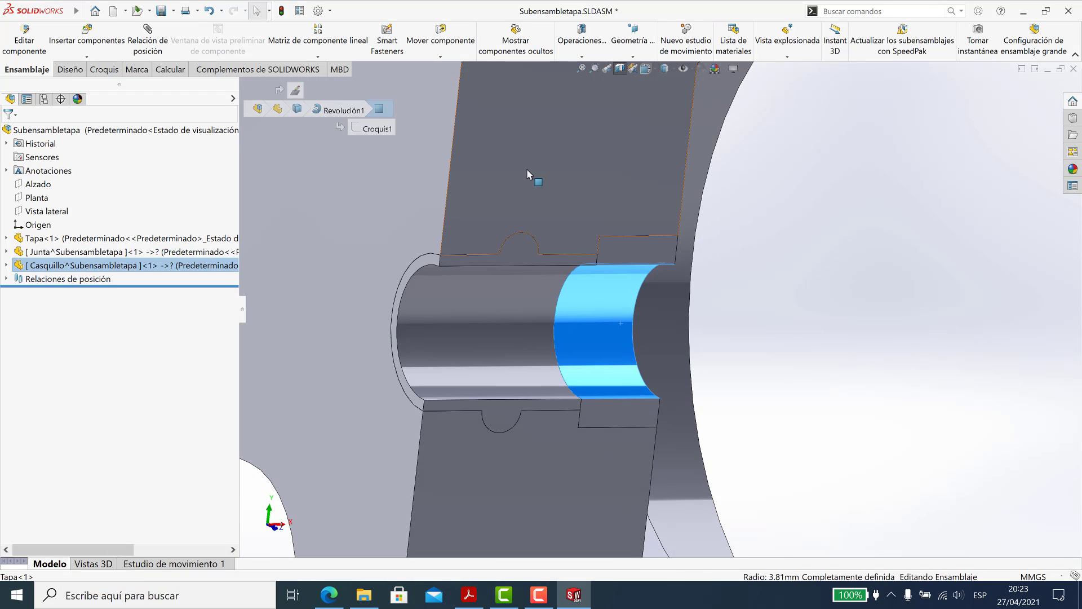
pyautogui.moveTo(528, 175); pyautogui.dragTo(559, 249, button='middle')
pyautogui.click(496, 276)
pyautogui.moveTo(496, 276); pyautogui.dragTo(648, 316, button='middle')
# Hide the Tapa cover, turn the section view off, and bring up Junta's appearances.
pyautogui.click(685, 299)
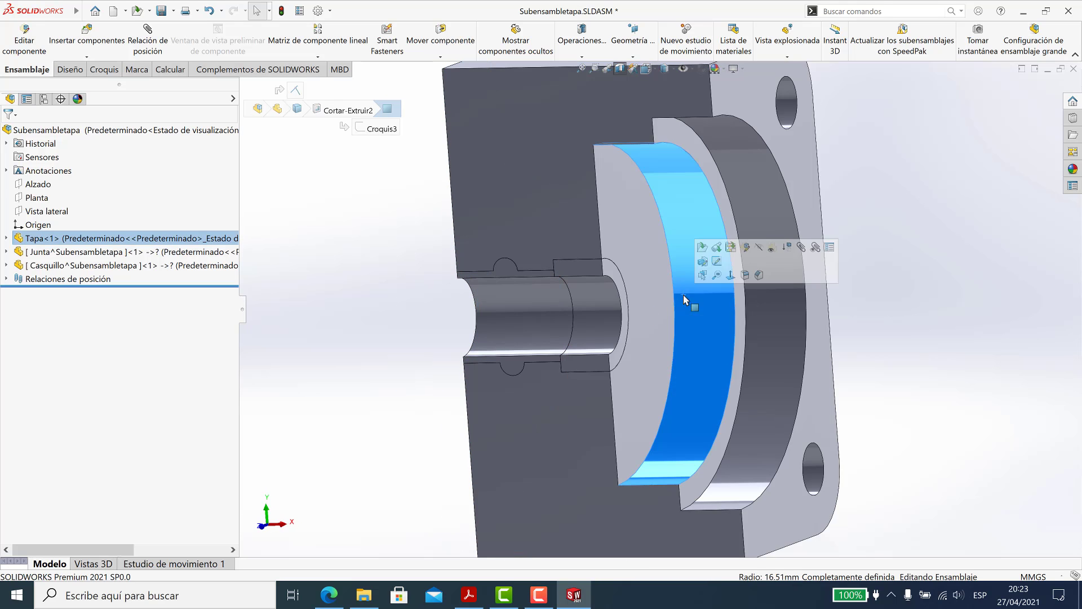
pyautogui.press('Tab')
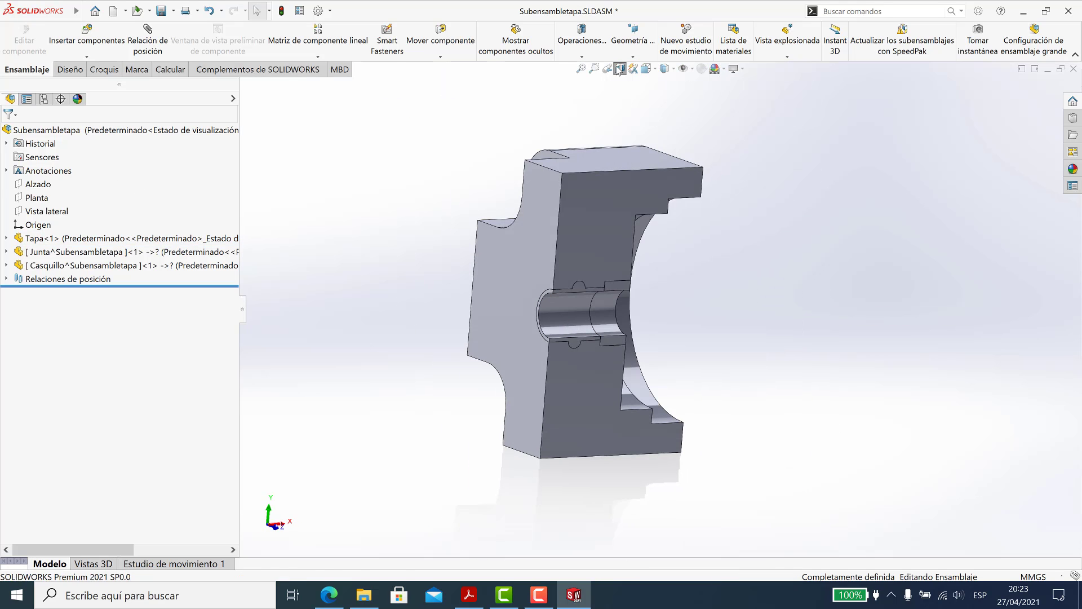
pyautogui.click(618, 70)
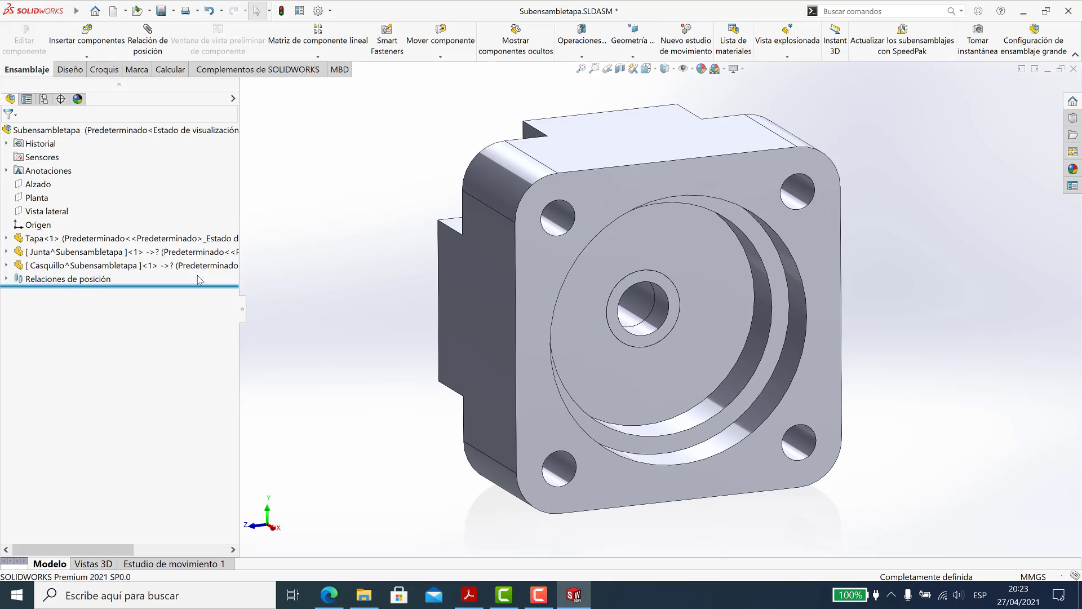
pyautogui.click(169, 252)
pyautogui.click(125, 240)
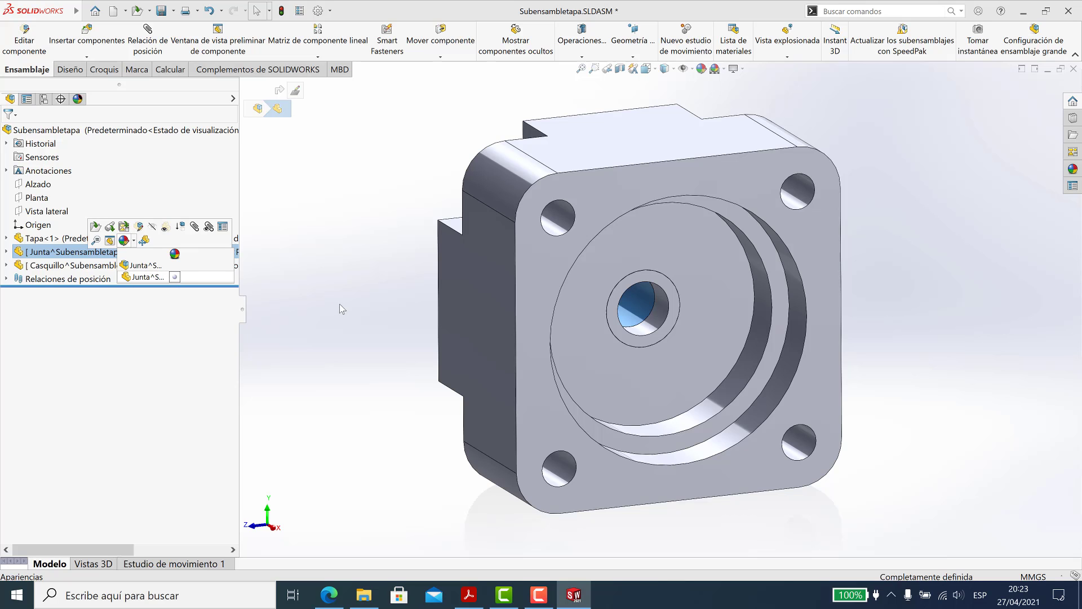
# Edit the Junta part-level appearance and pick a blue from the spectrum.
pyautogui.click(174, 277)
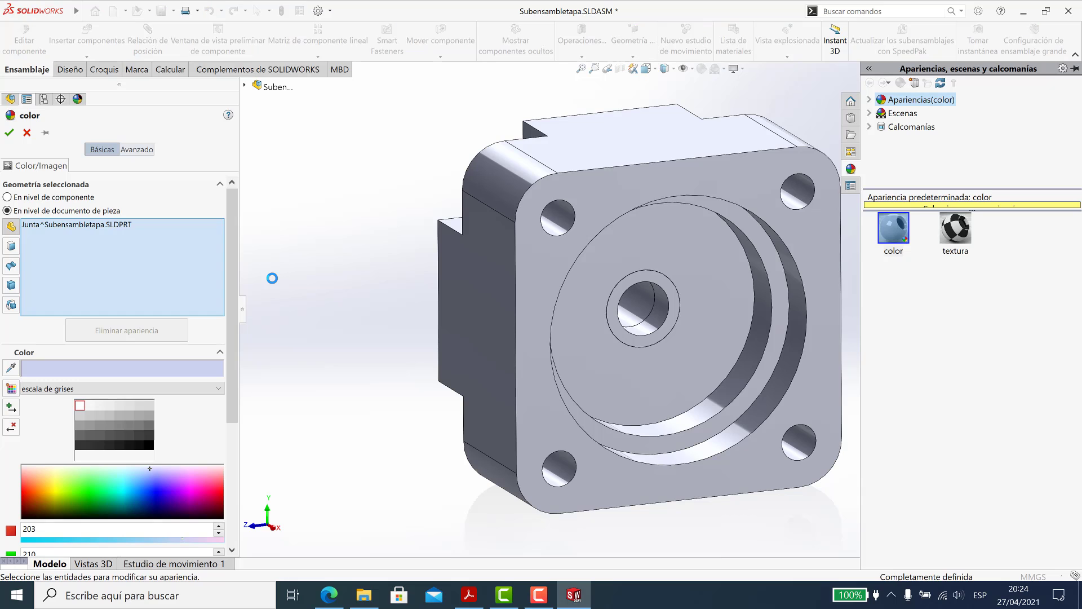
pyautogui.moveTo(425, 302); pyautogui.dragTo(575, 338, button='middle')
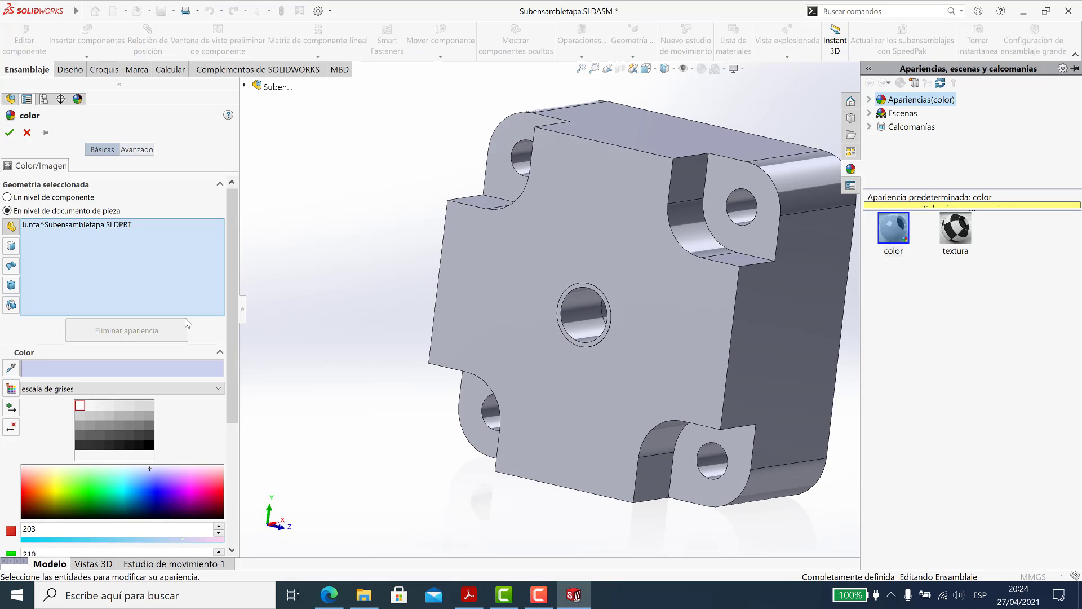
pyautogui.scroll(-3, 186, 321)
pyautogui.scroll(-3, 144, 300)
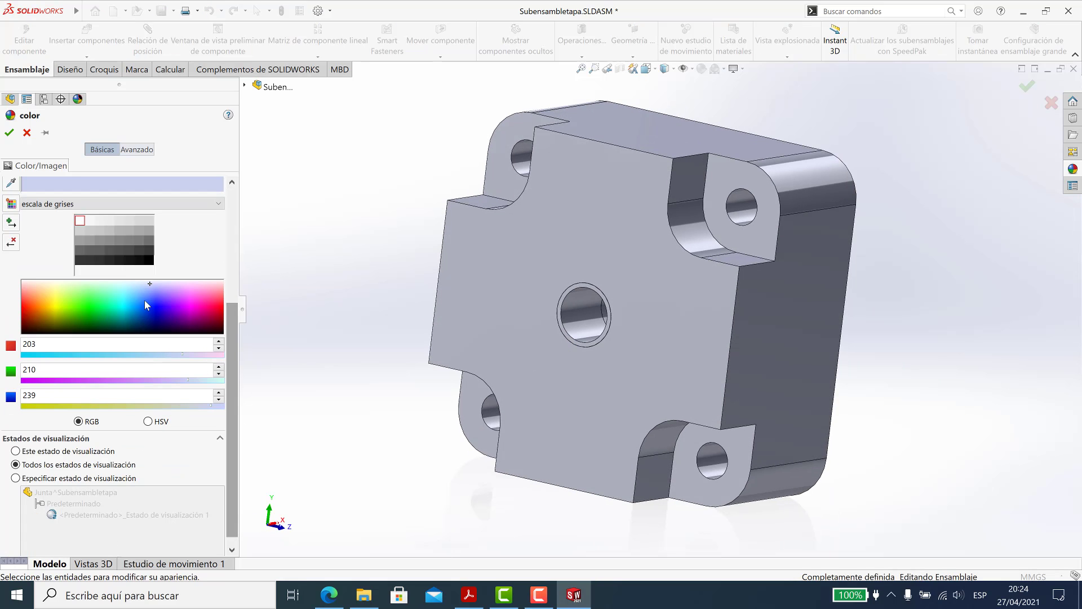
pyautogui.click(148, 289)
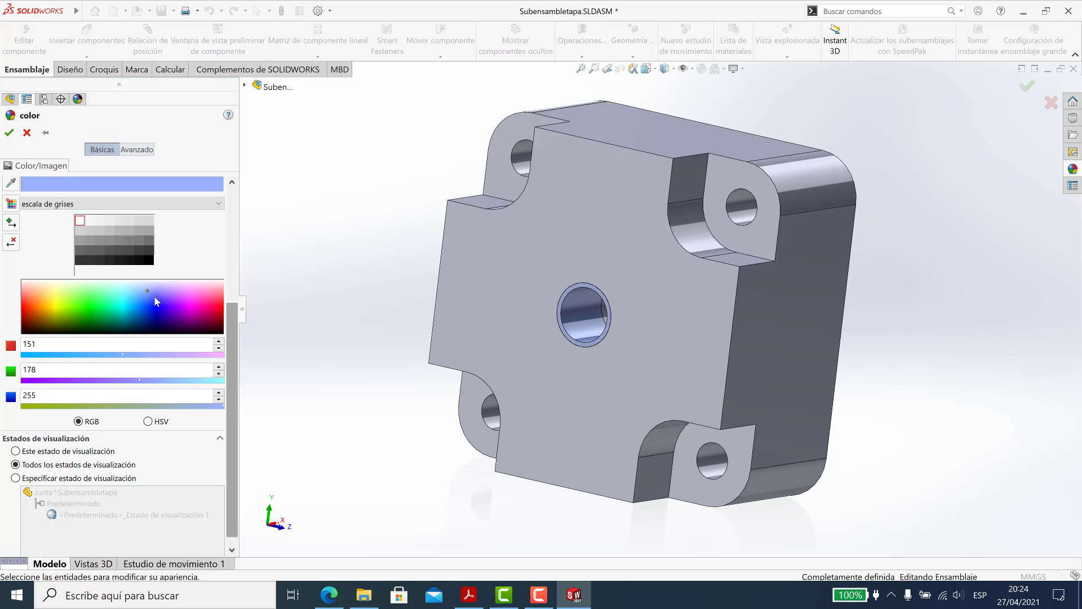
pyautogui.click(151, 294)
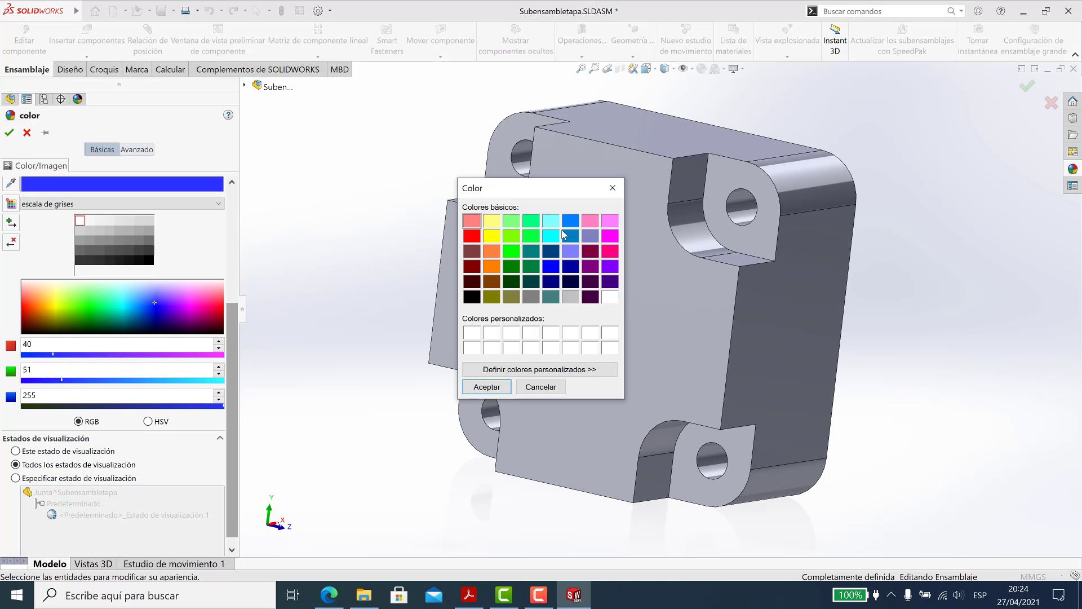
# Set the seal's colour to blue RGB 0/128/255 from the colour palette and confirm.
pyautogui.click(570, 221)
pyautogui.click(484, 393)
pyautogui.press('Return')
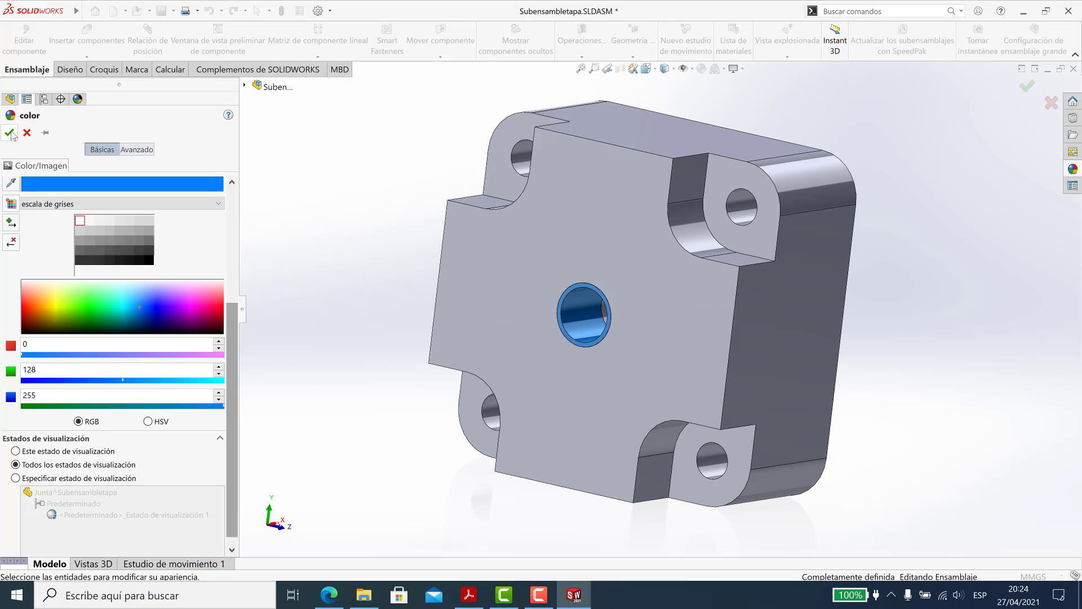
pyautogui.scroll(-3, 620, 309)
pyautogui.moveTo(620, 309); pyautogui.dragTo(575, 297, button='middle')
pyautogui.scroll(5, 762, 330)
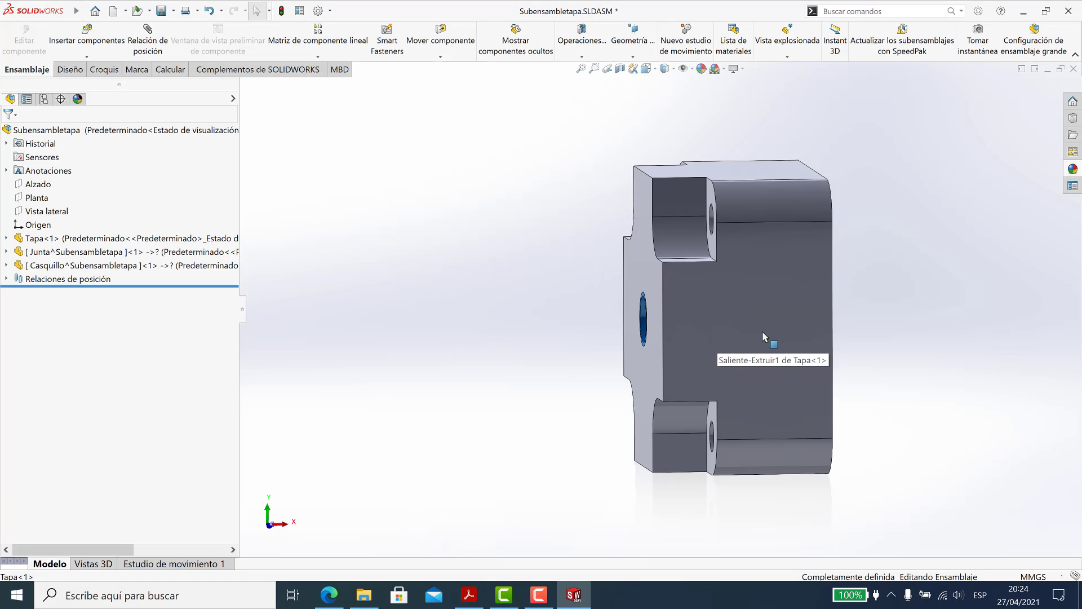
pyautogui.moveTo(762, 330); pyautogui.dragTo(705, 315, button='middle')
# Give the Casquillo bushing a blue part-level appearance via the Color dialog.
pyautogui.click(110, 267)
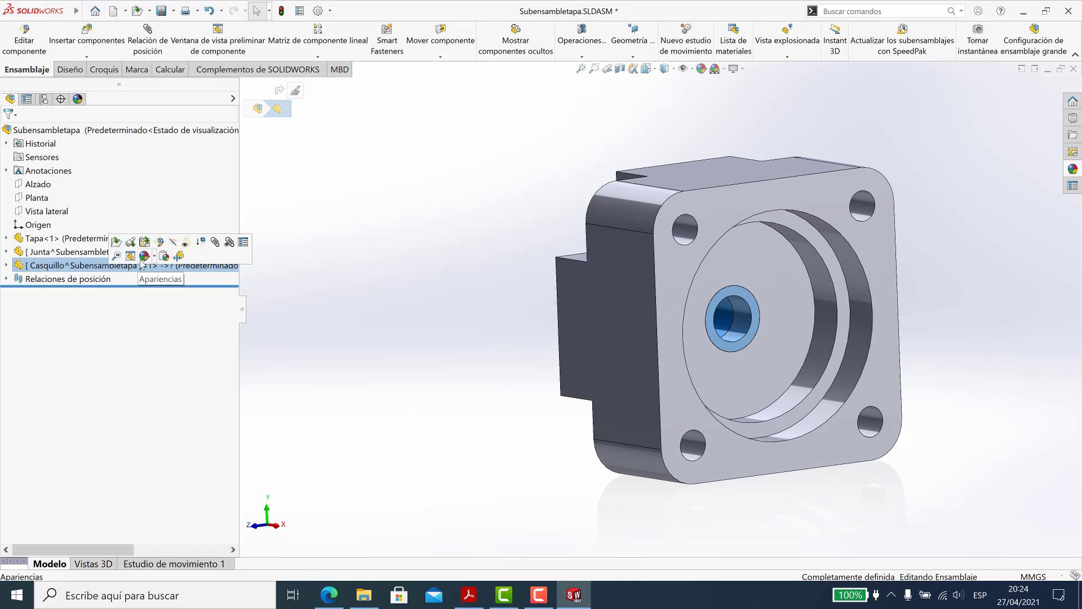
pyautogui.click(156, 258)
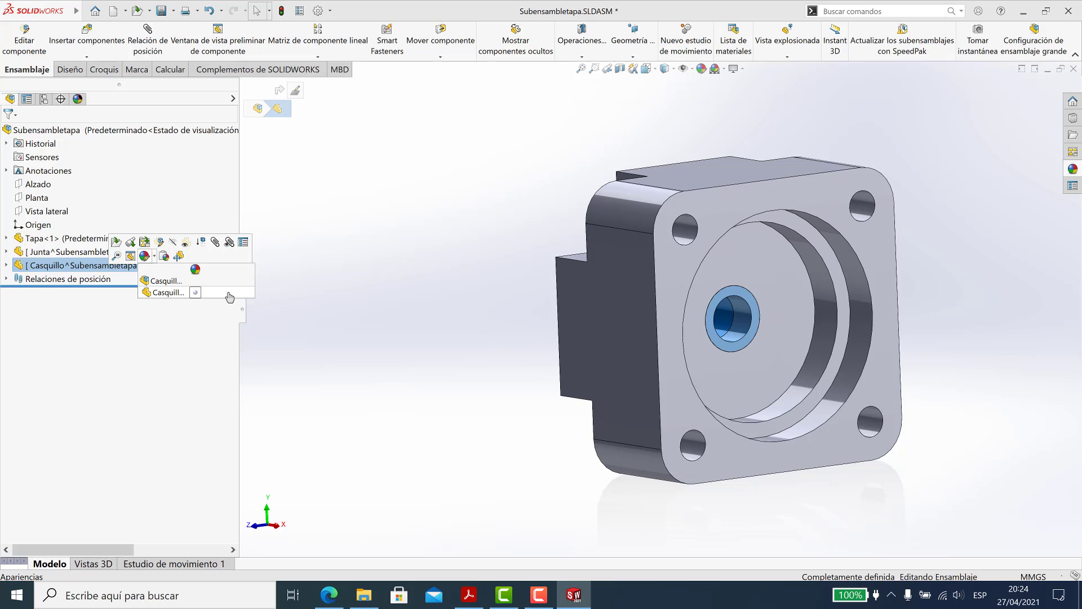
pyautogui.click(169, 293)
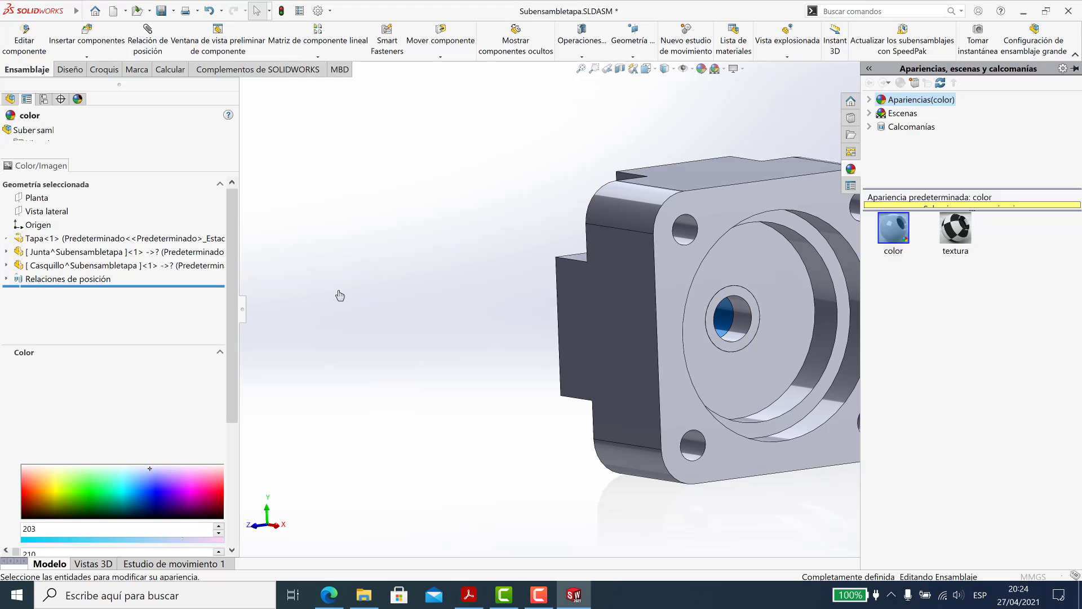
pyautogui.doubleClick(163, 367)
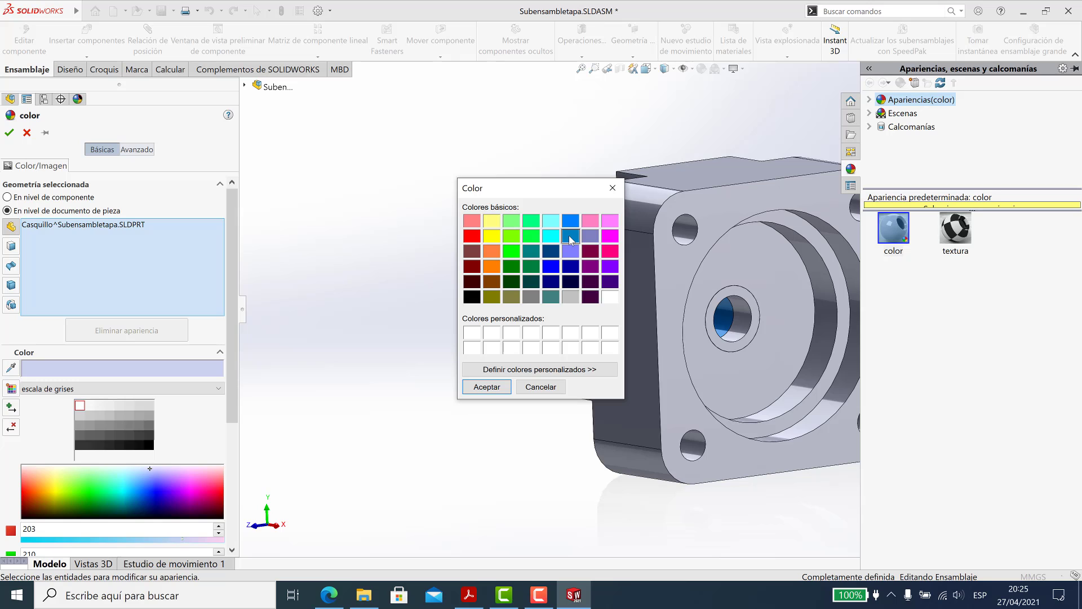
pyautogui.press('Return')
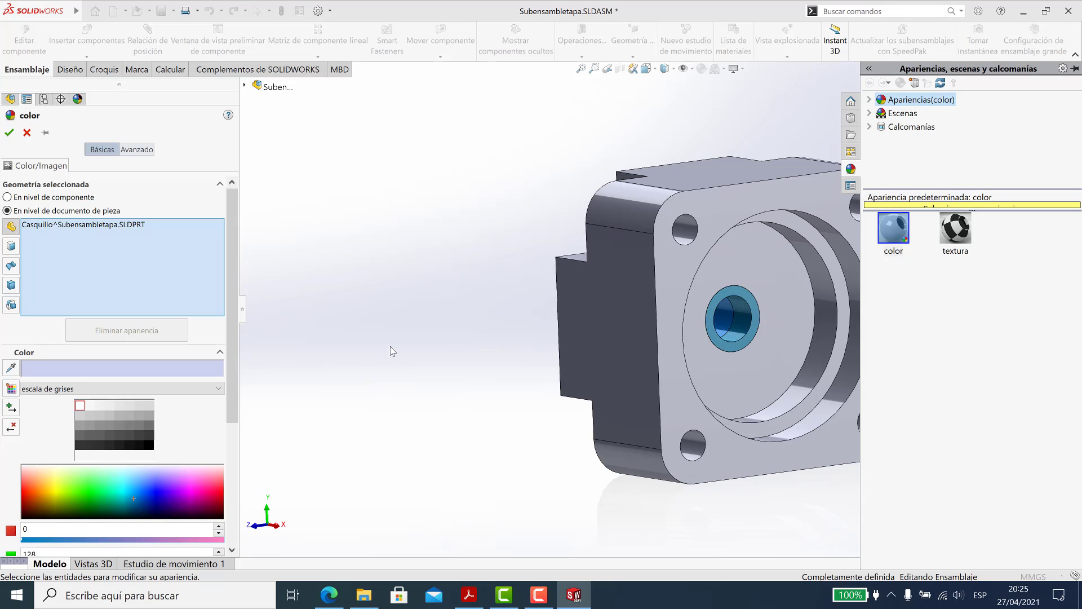
pyautogui.press('Return')
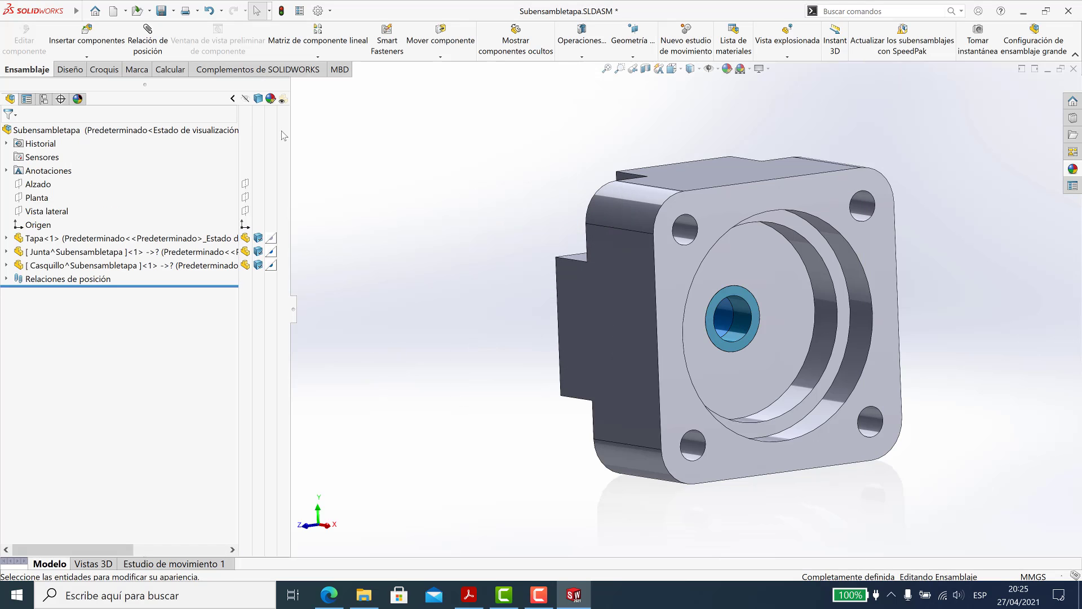
# Fit the model and save Subensambletapa.SLDASM, storing the virtual parts internally.
pyautogui.click(233, 102)
pyautogui.moveTo(367, 276); pyautogui.dragTo(512, 294, button='middle')
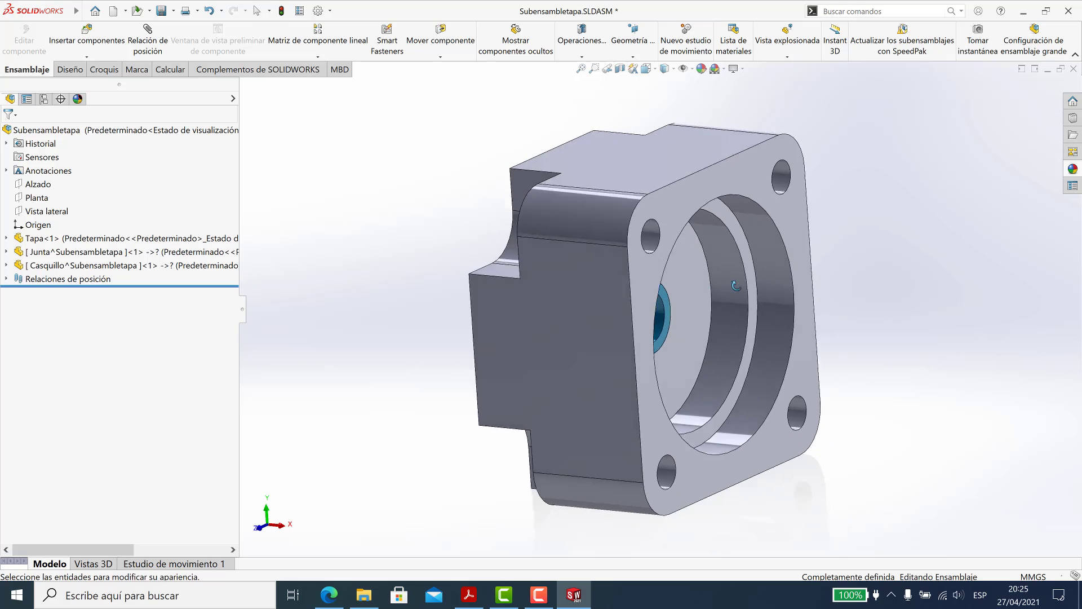
pyautogui.moveTo(512, 294); pyautogui.dragTo(694, 323, button='middle')
pyautogui.press('f')
pyautogui.hotkey('ctrl', 's')
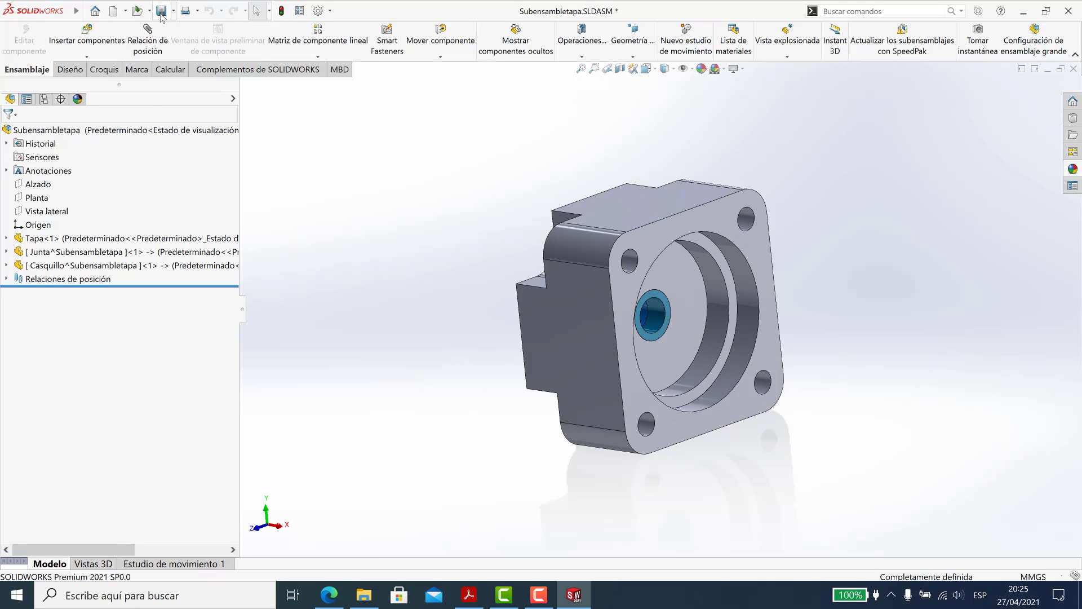
pyautogui.click(308, 273)
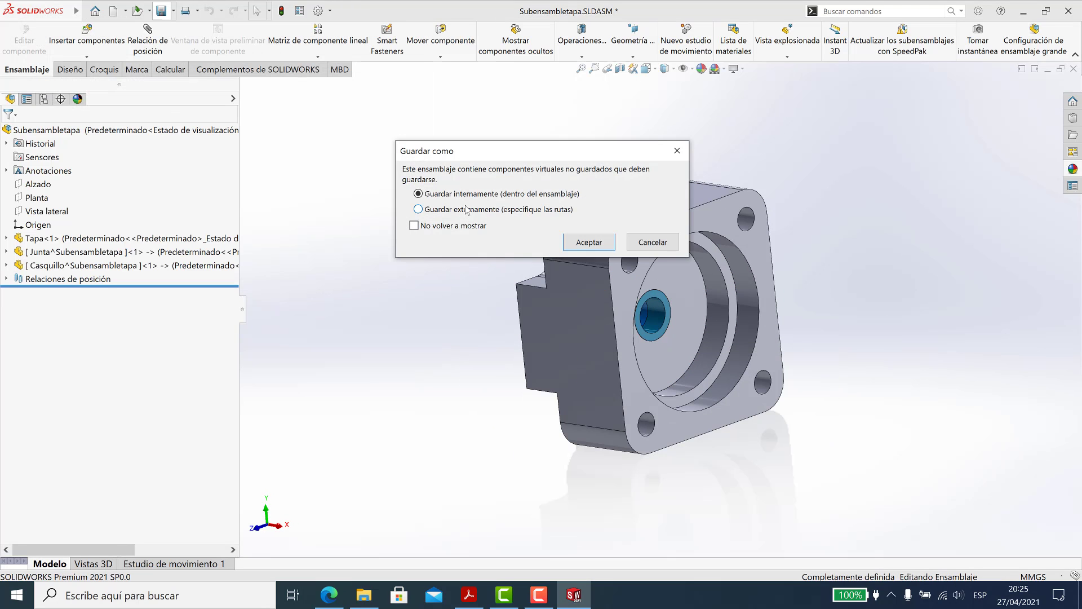
pyautogui.click(586, 241)
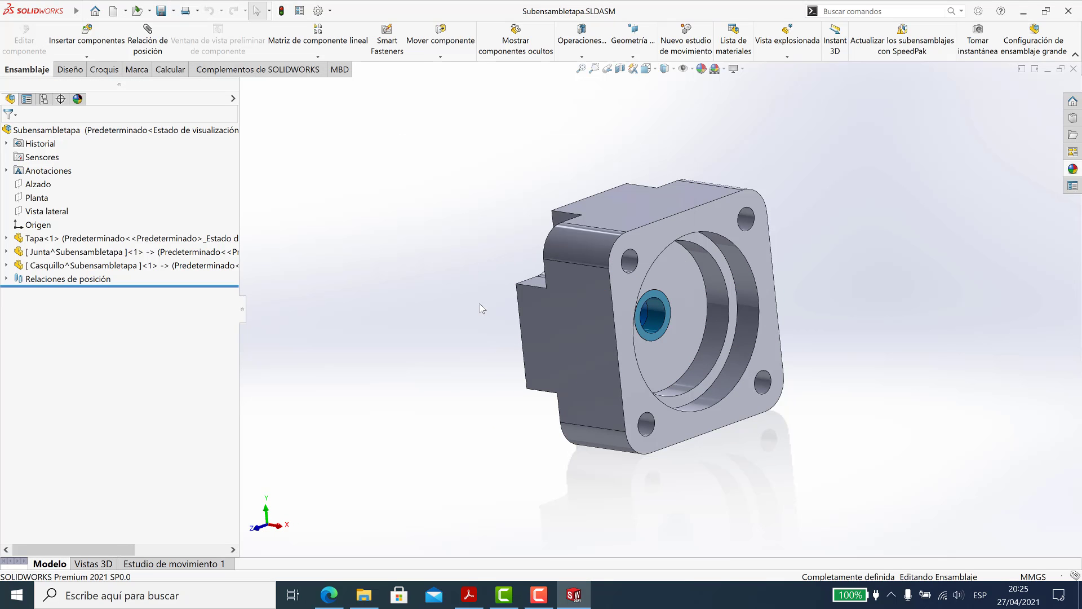